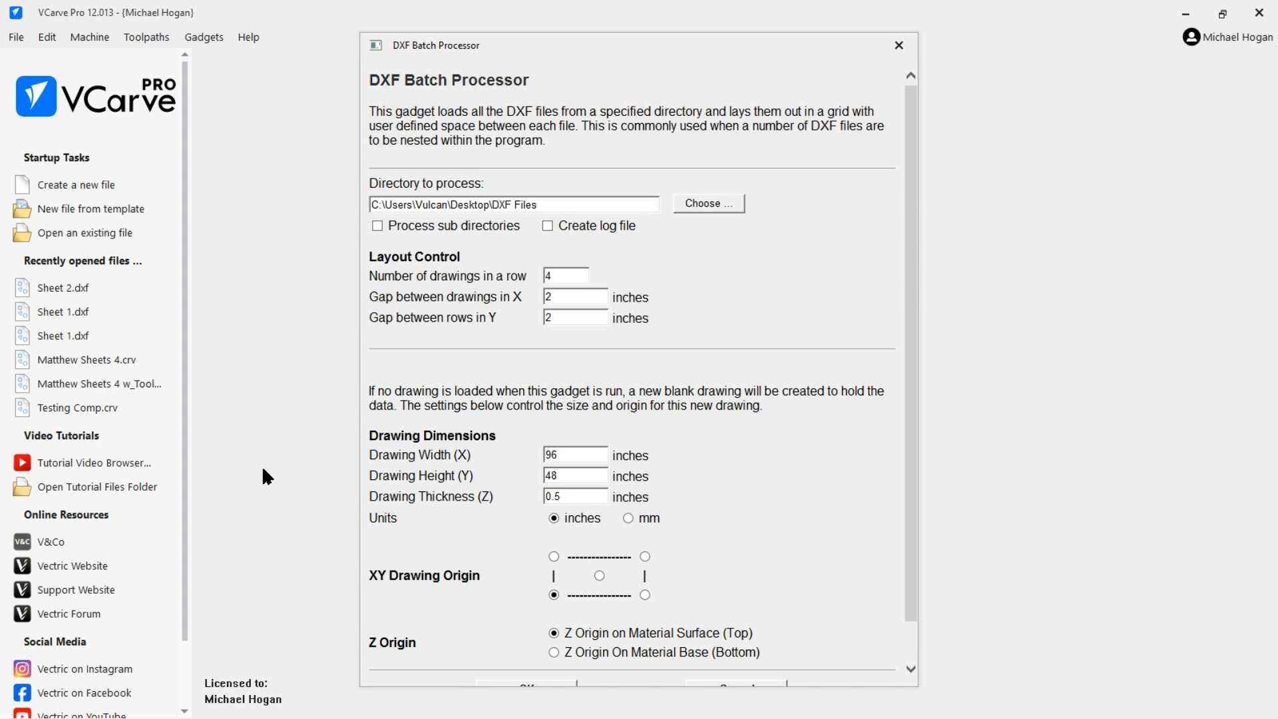
Run the DXF Batch Processor on the DXF Files directory with 4 drawings per row, 2-inch gaps, and a 96 x 48 x 0.5 inch drawing.
drag(564, 47, 597, 22)
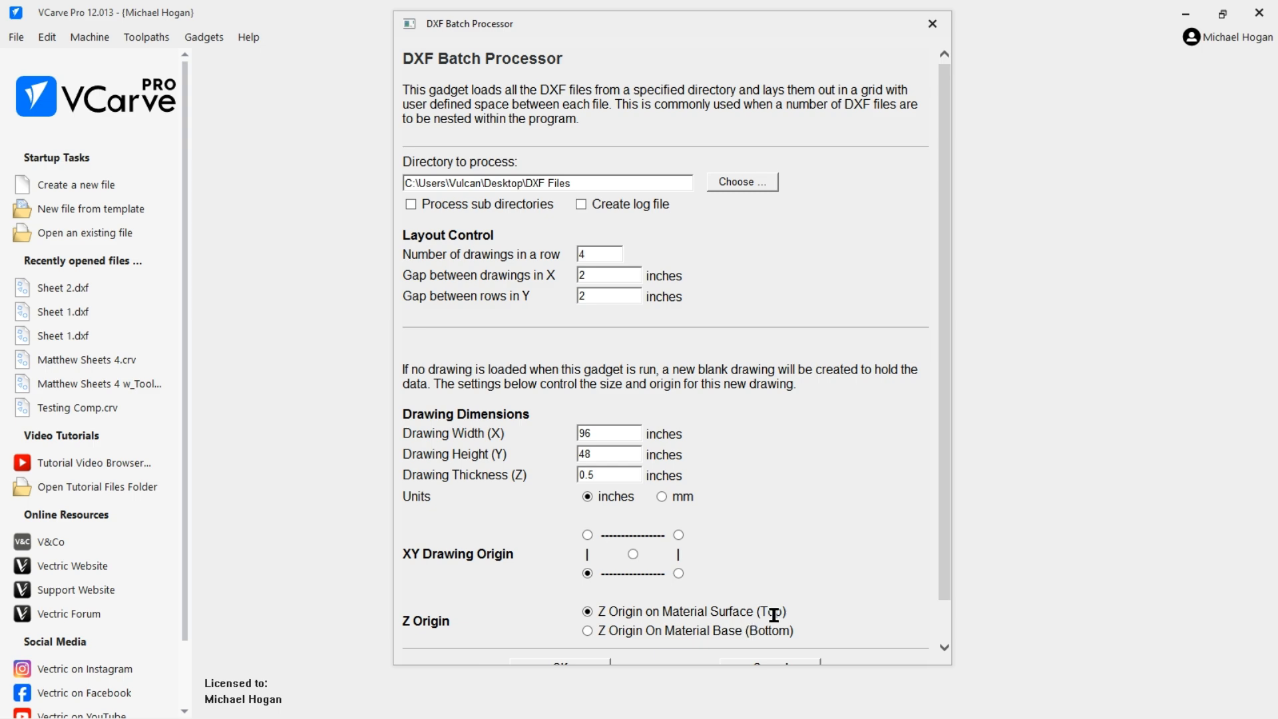
scroll(564, 614, down, 1)
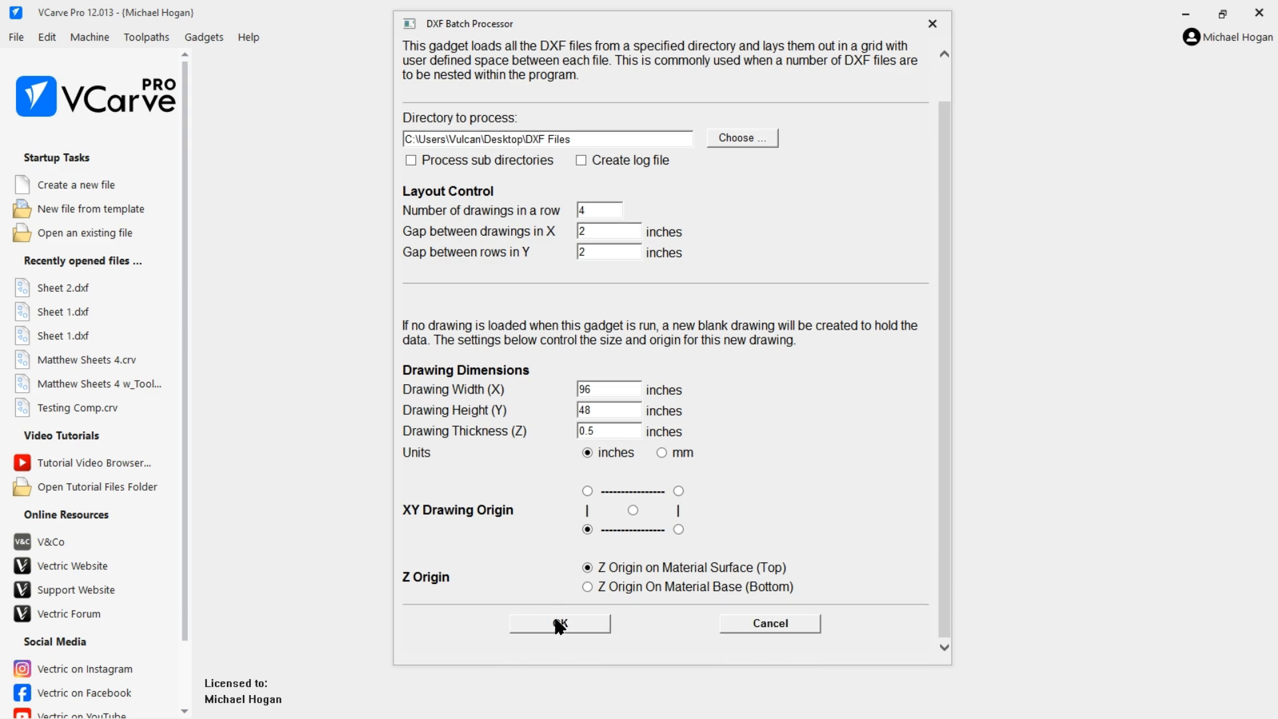
click(561, 624)
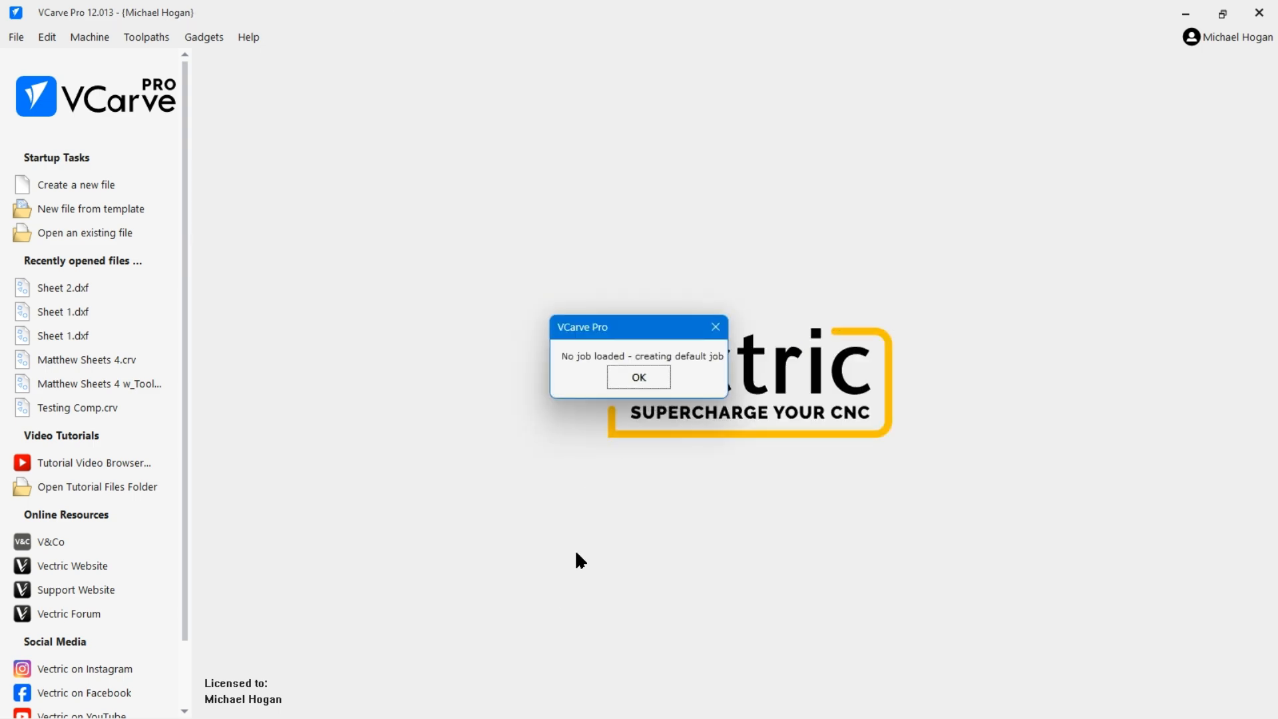
click(629, 377)
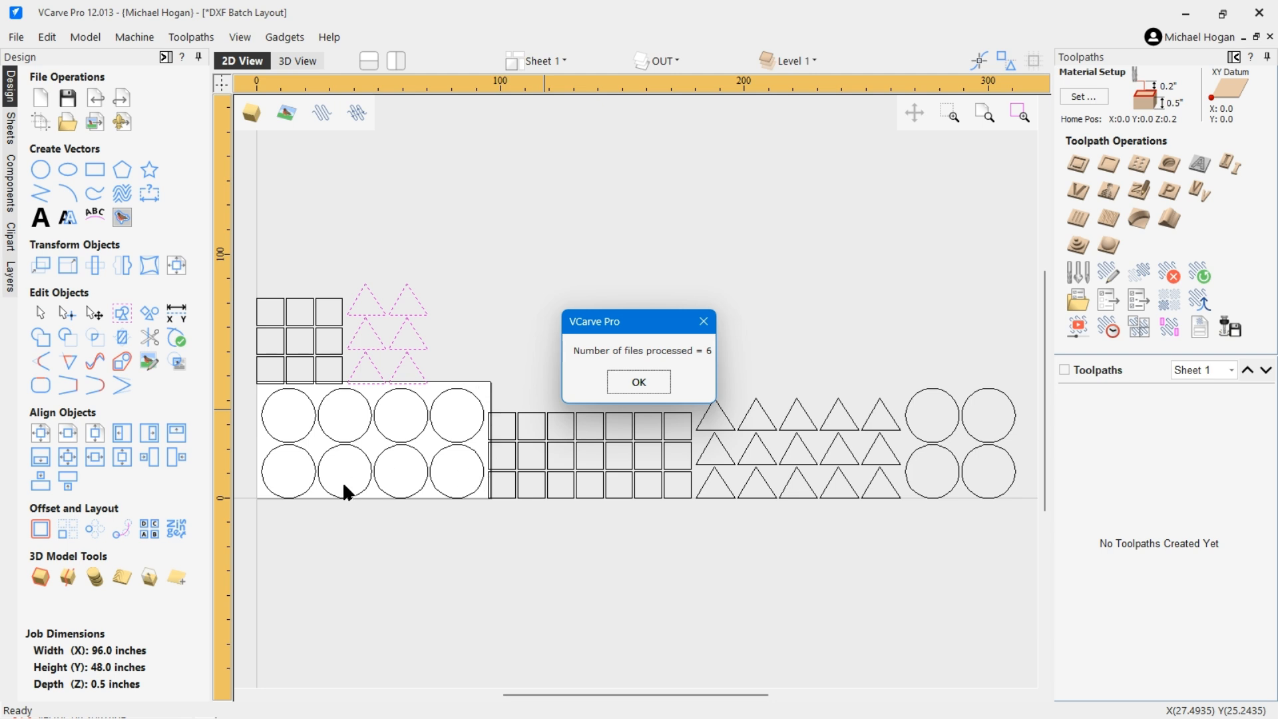
click(649, 380)
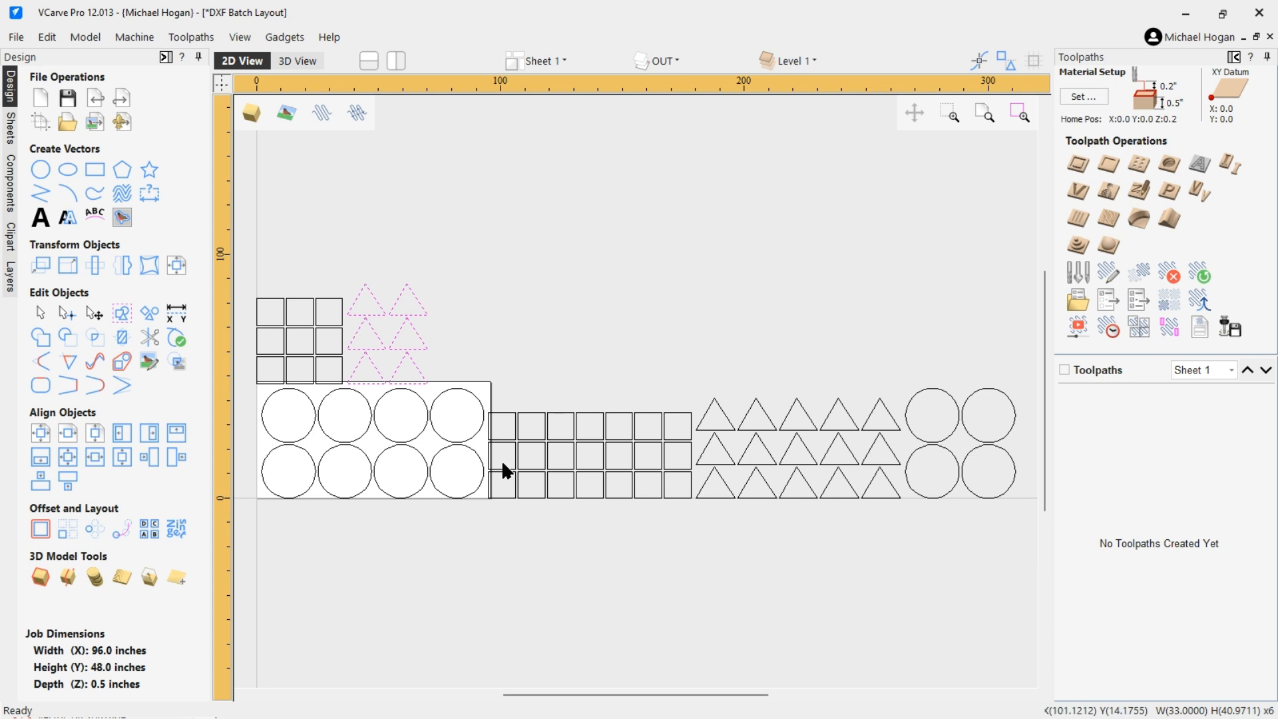
click(325, 318)
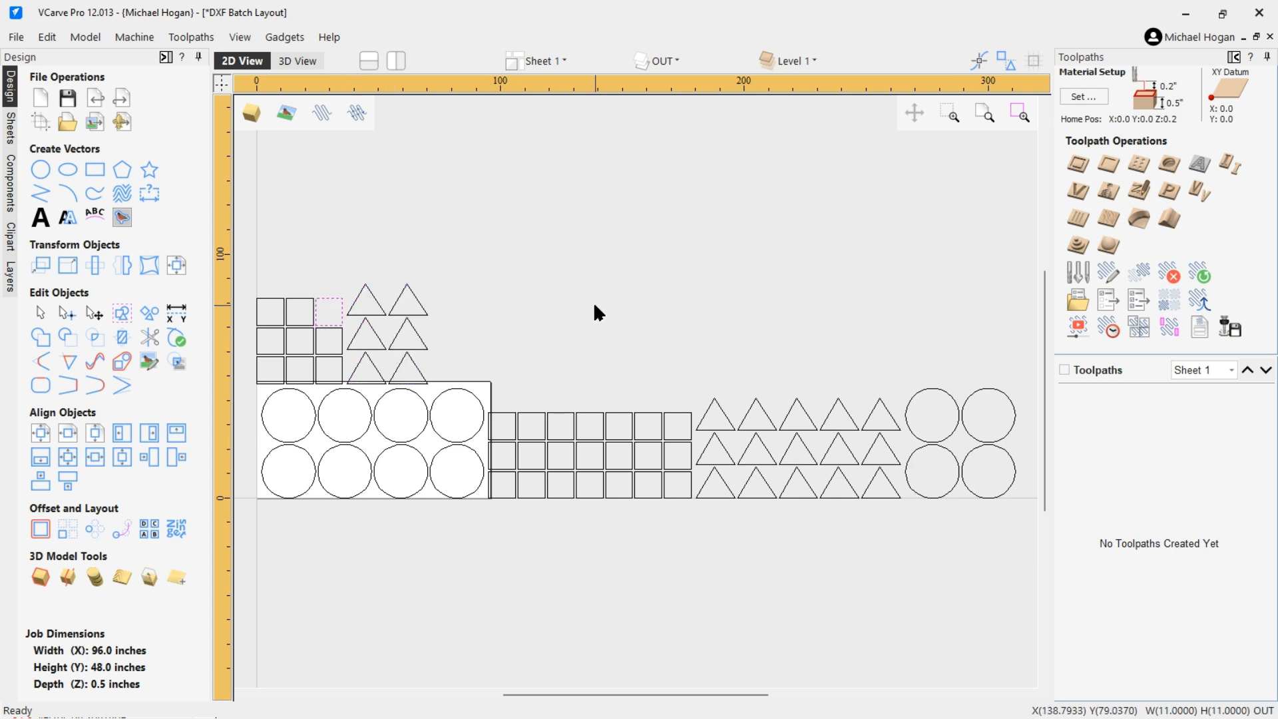
click(566, 301)
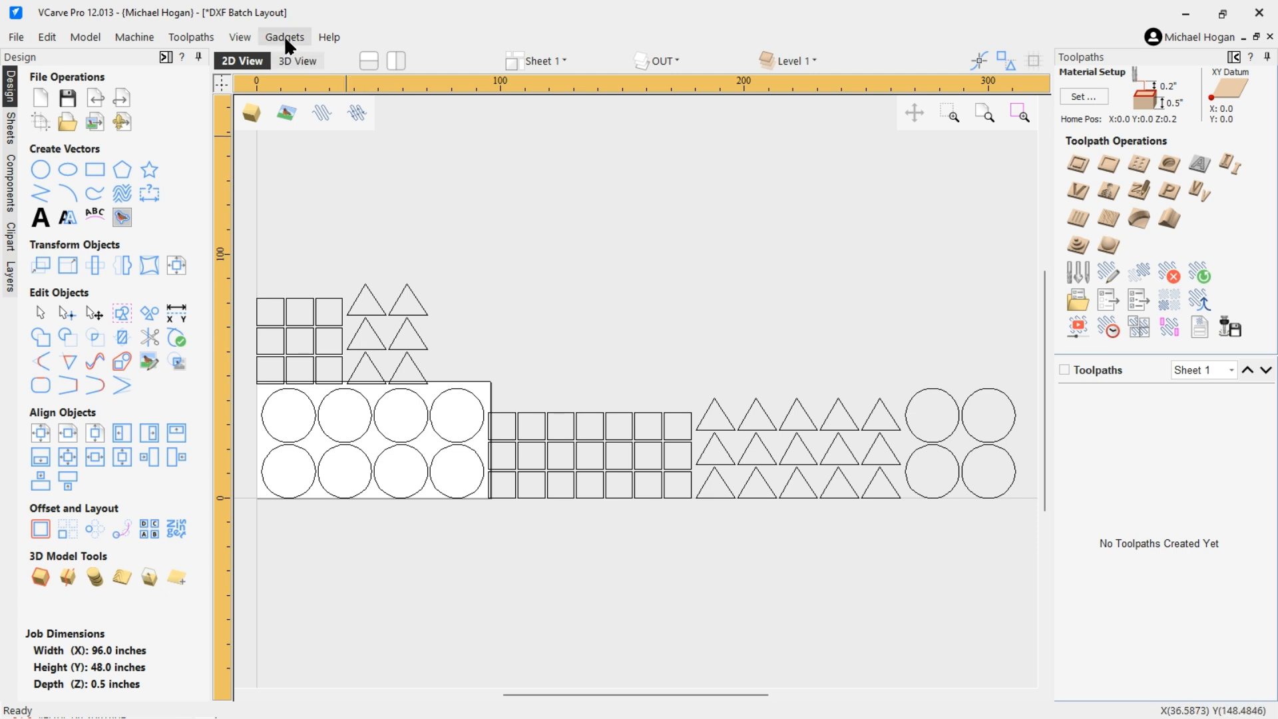
Close the batch layout without saving changes.
click(16, 38)
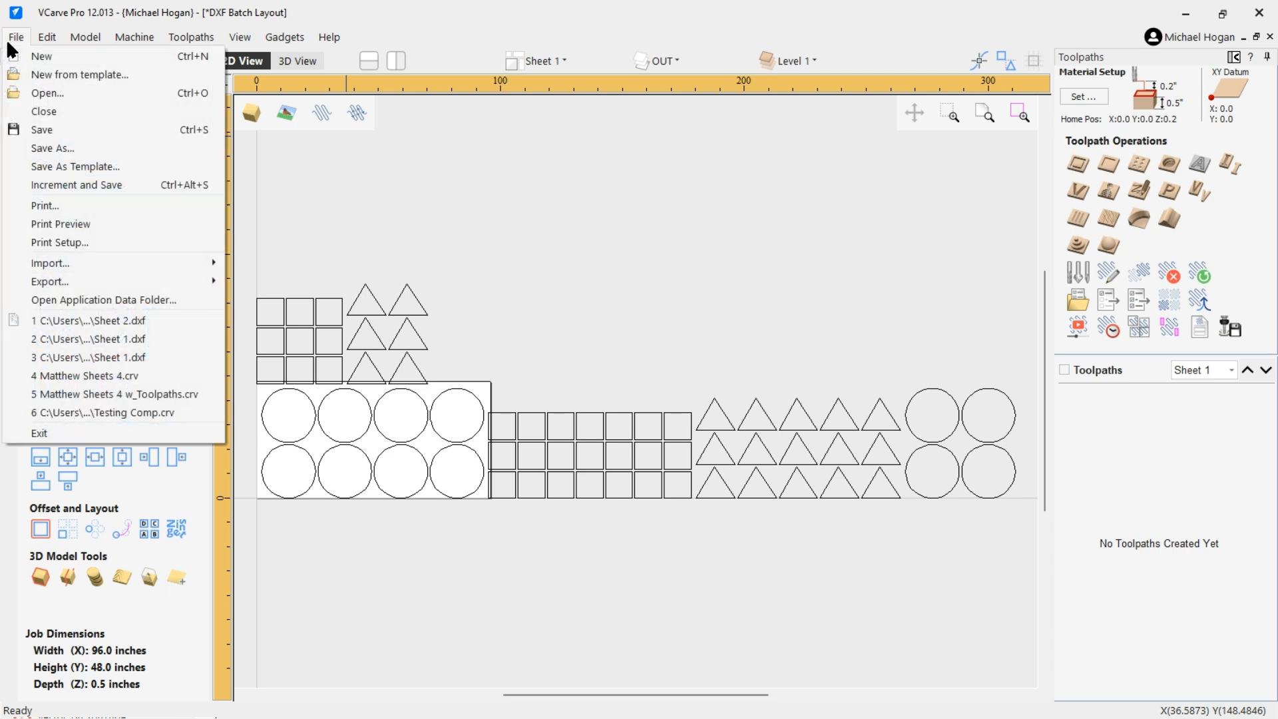
click(33, 114)
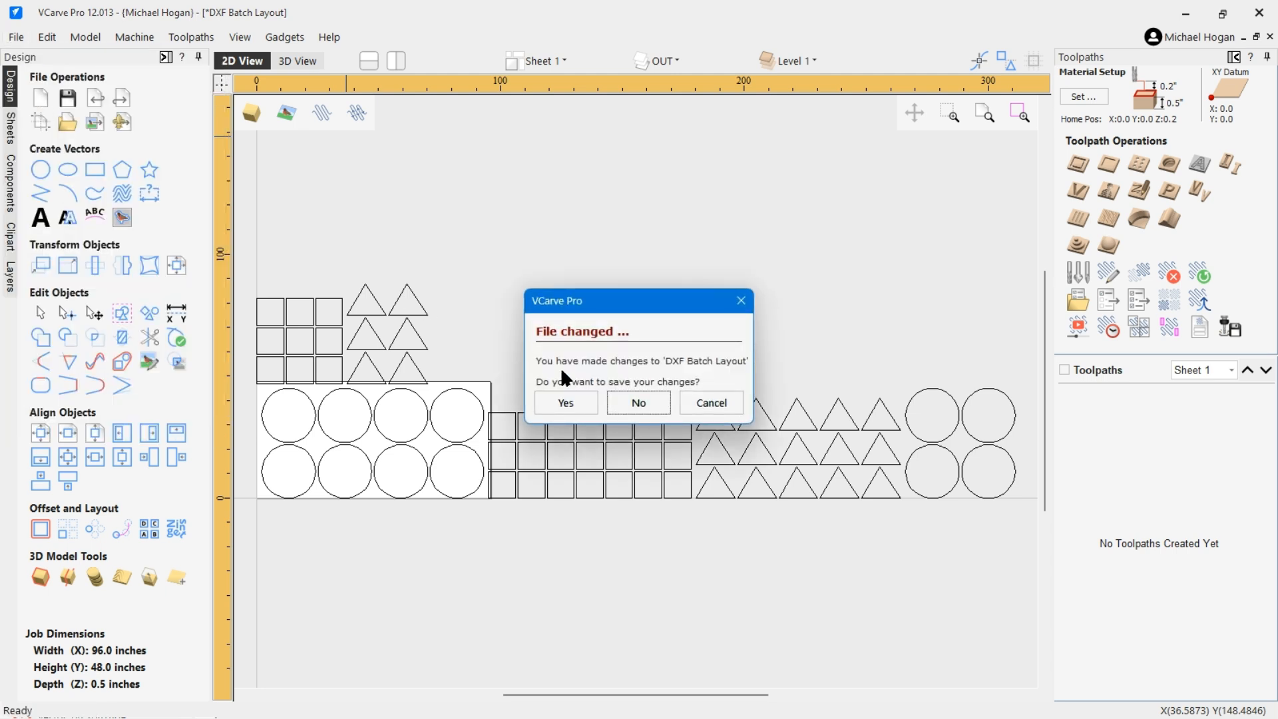
click(625, 399)
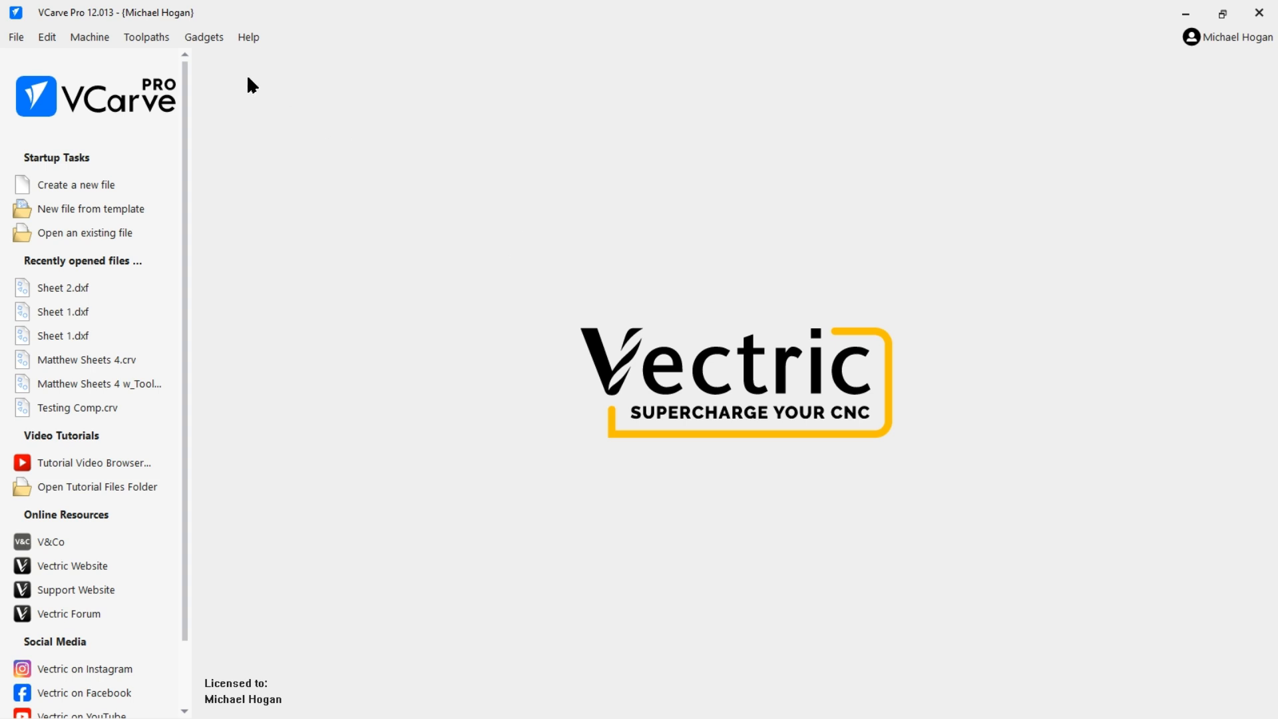
Run the DXF Batch Processor NEW C gadget on the DXF Files directory with a 96 x 48 x 0.5 inch drawing.
click(204, 37)
mouse_move(255, 322)
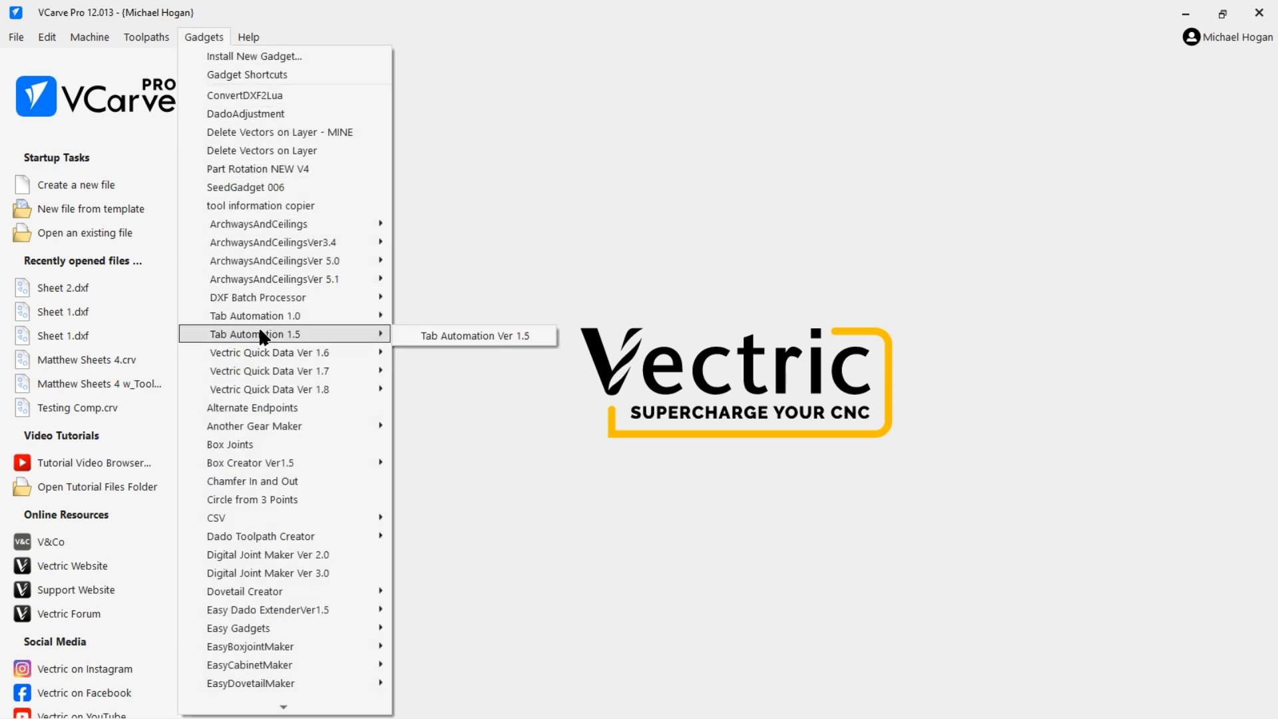
mouse_move(265, 293)
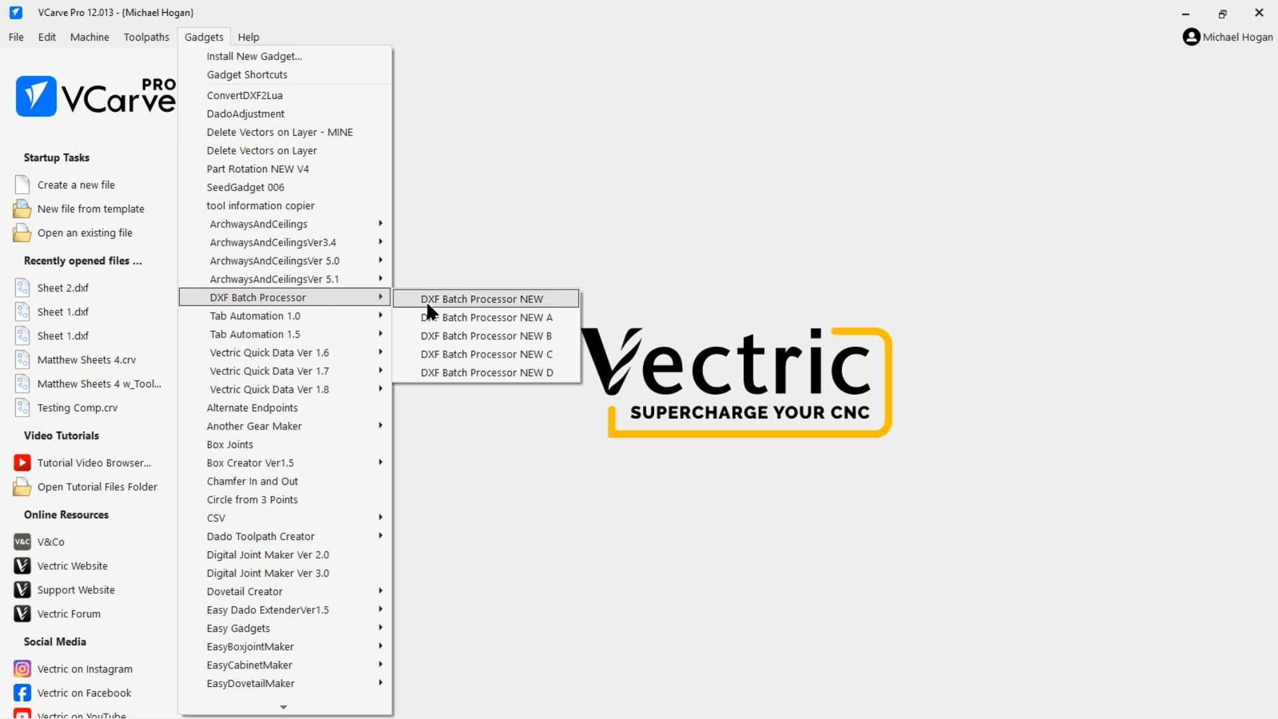
click(487, 358)
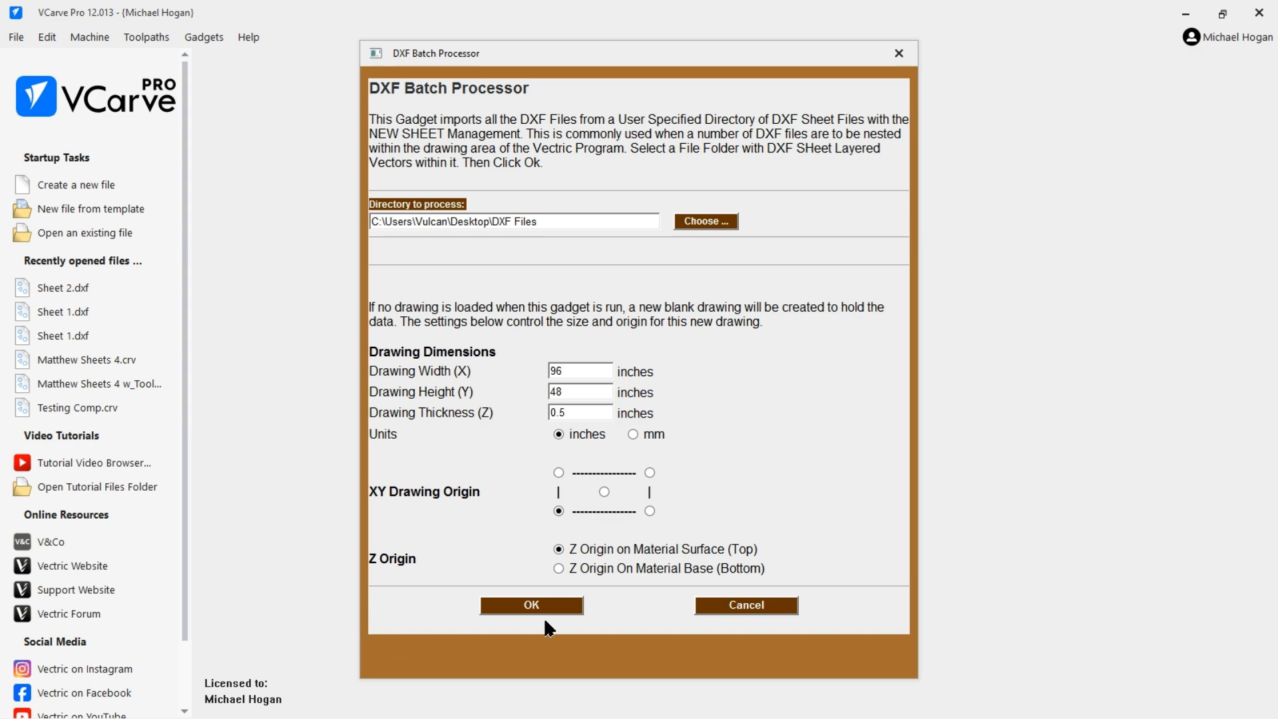
click(523, 605)
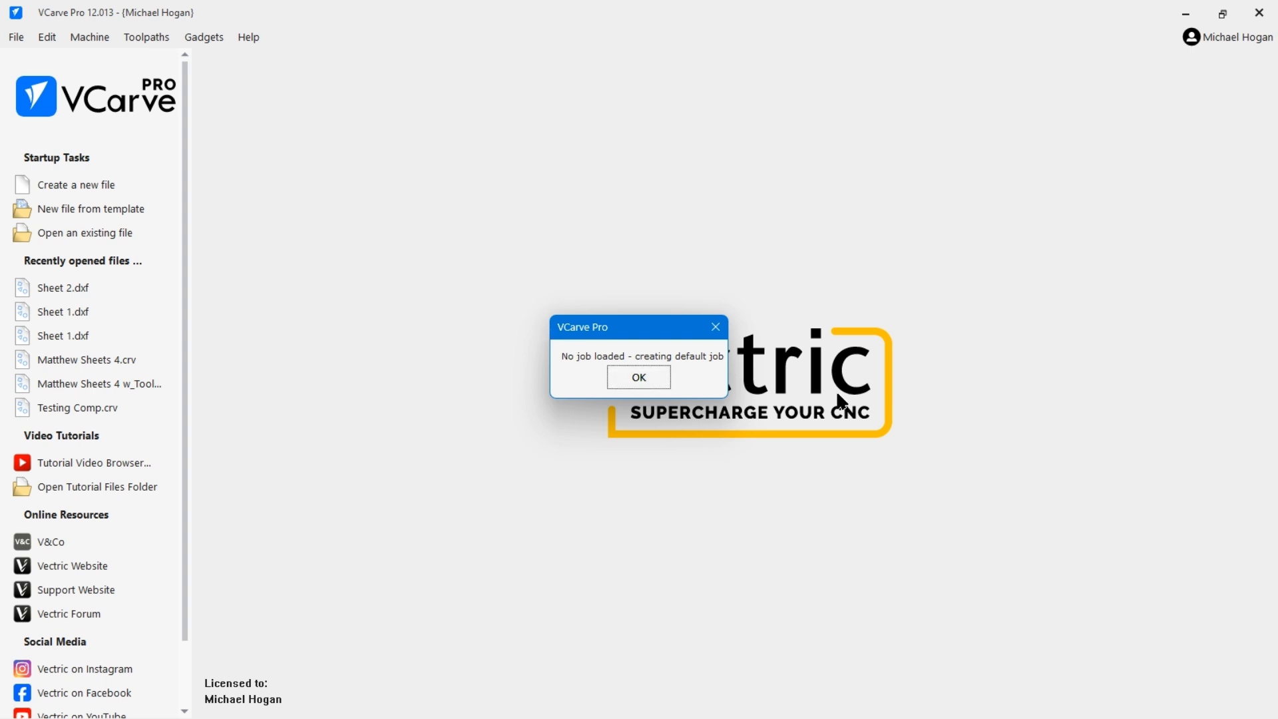
click(638, 377)
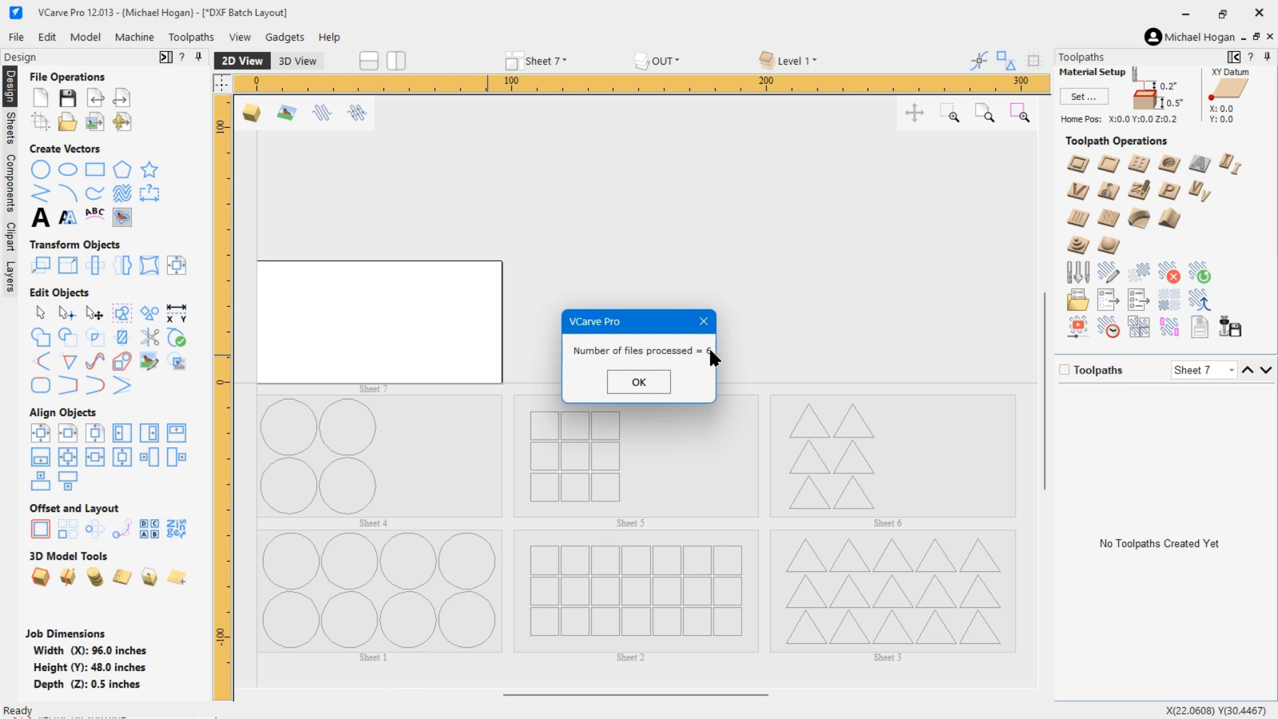
click(643, 384)
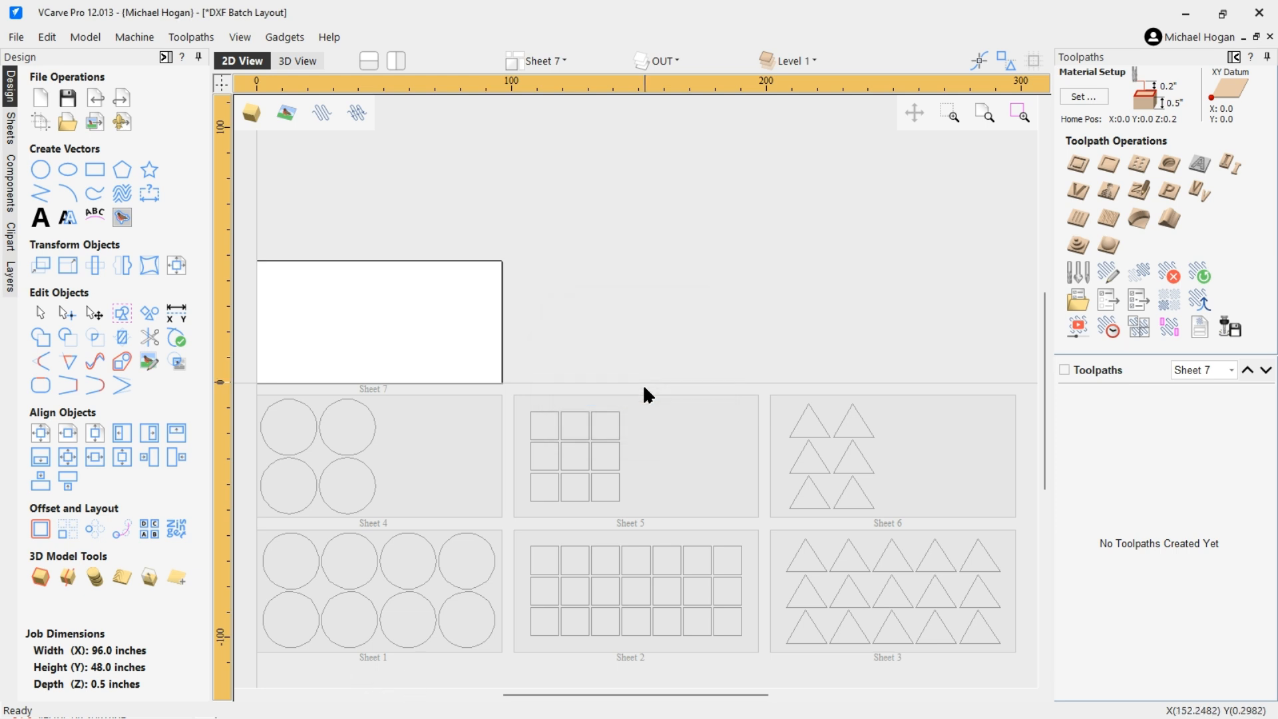
Zoom out and inspect the sheets created from the imported DXF files.
scroll(610, 444, down, 2)
scroll(452, 443, down, 1)
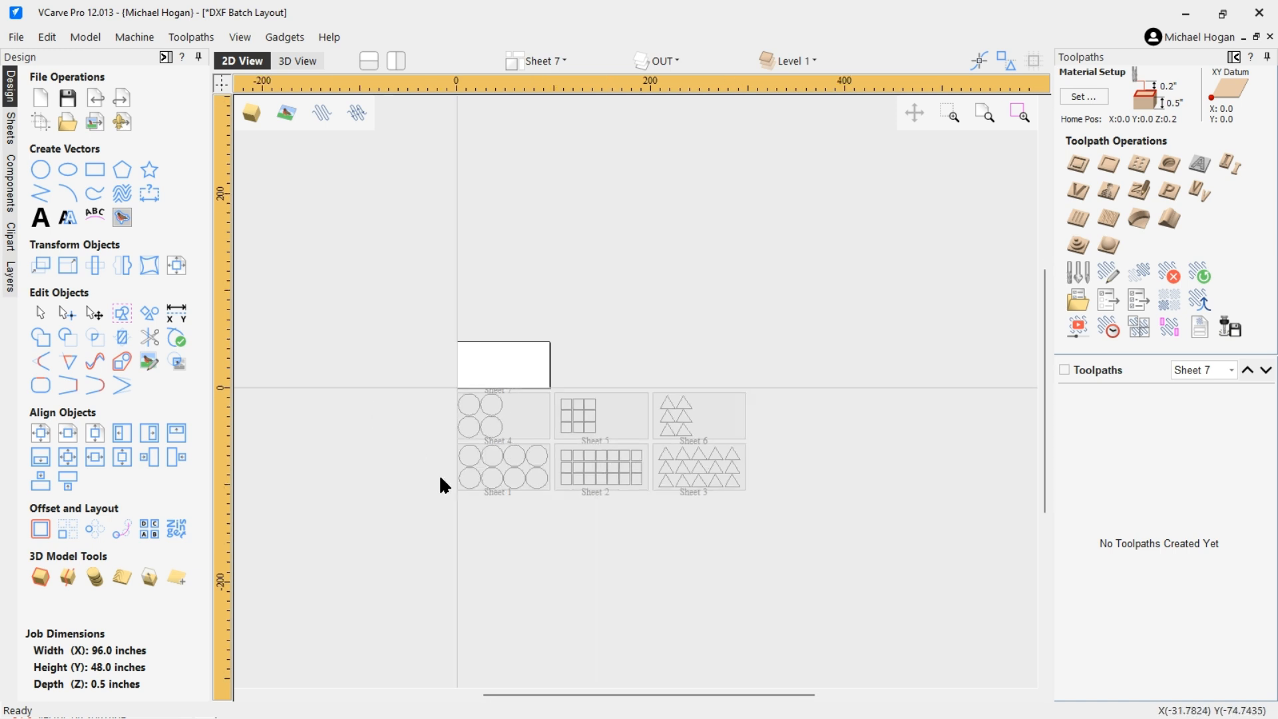
scroll(493, 506, up, 3)
click(554, 326)
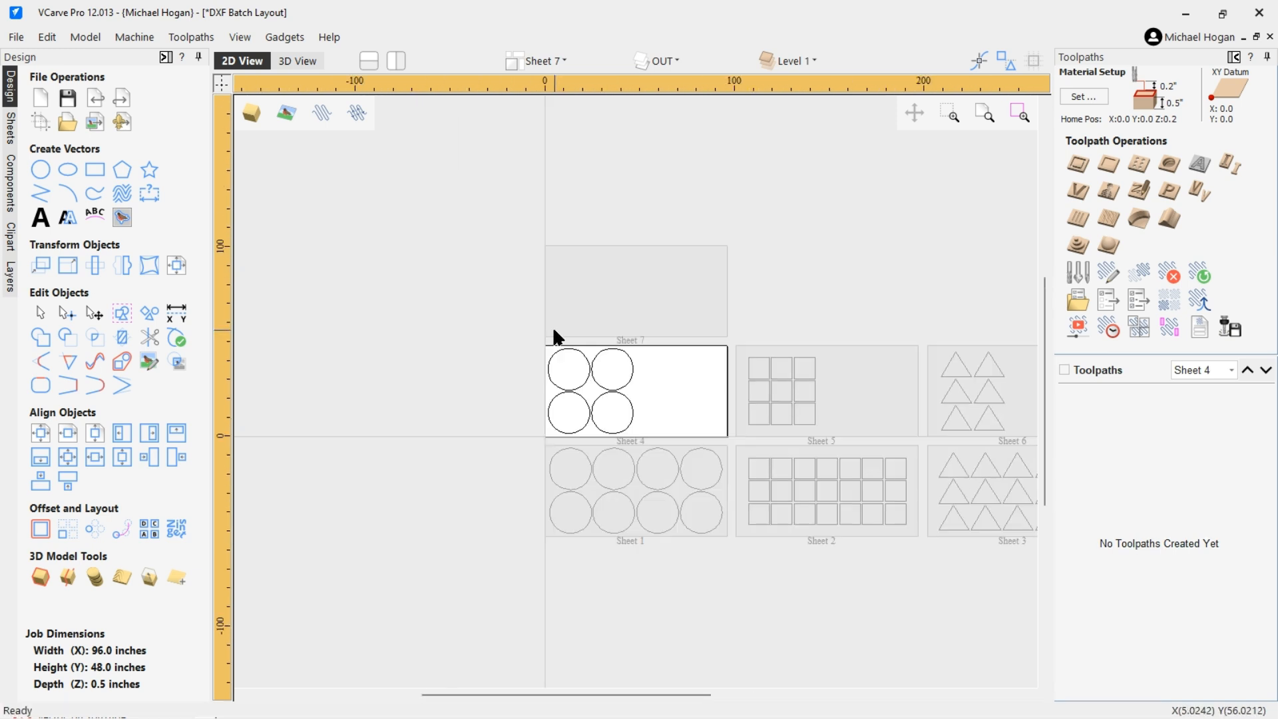
scroll(352, 382, down, 1)
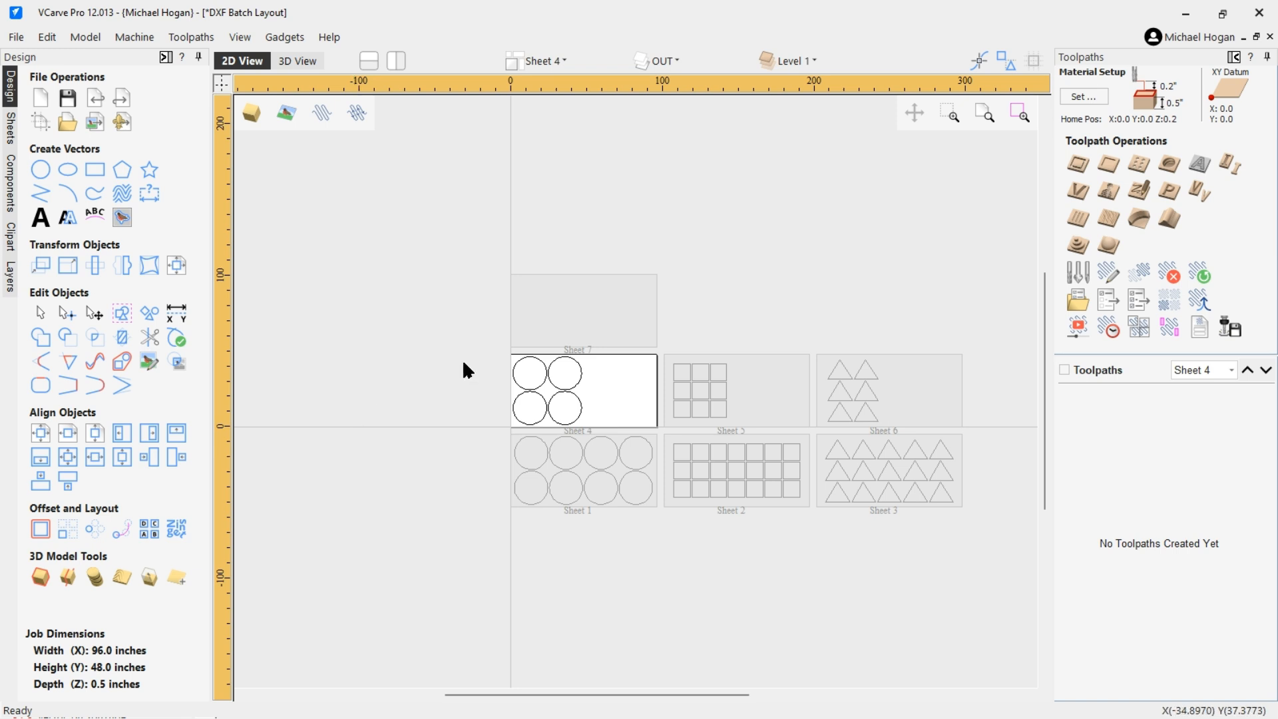
click(577, 312)
scroll(322, 378, down, 1)
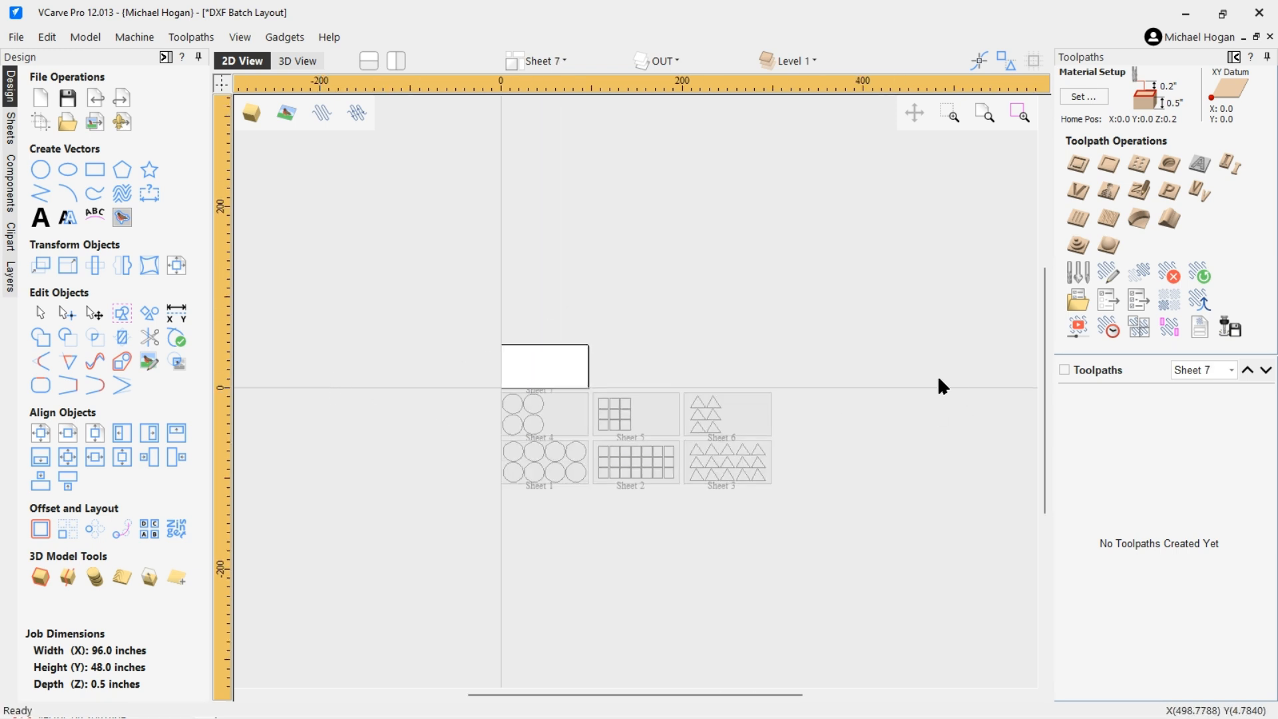
scroll(706, 360, up, 1)
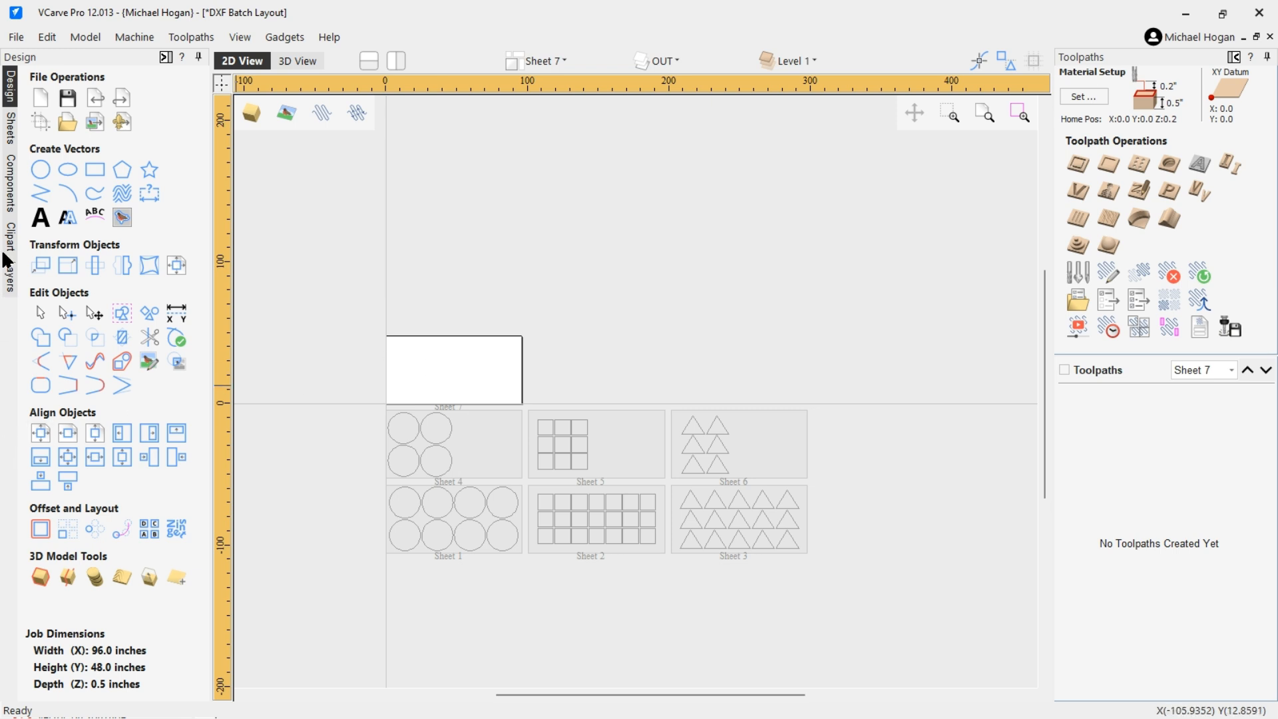
Delete the empty Sheet 7 from the sheets list.
click(10, 128)
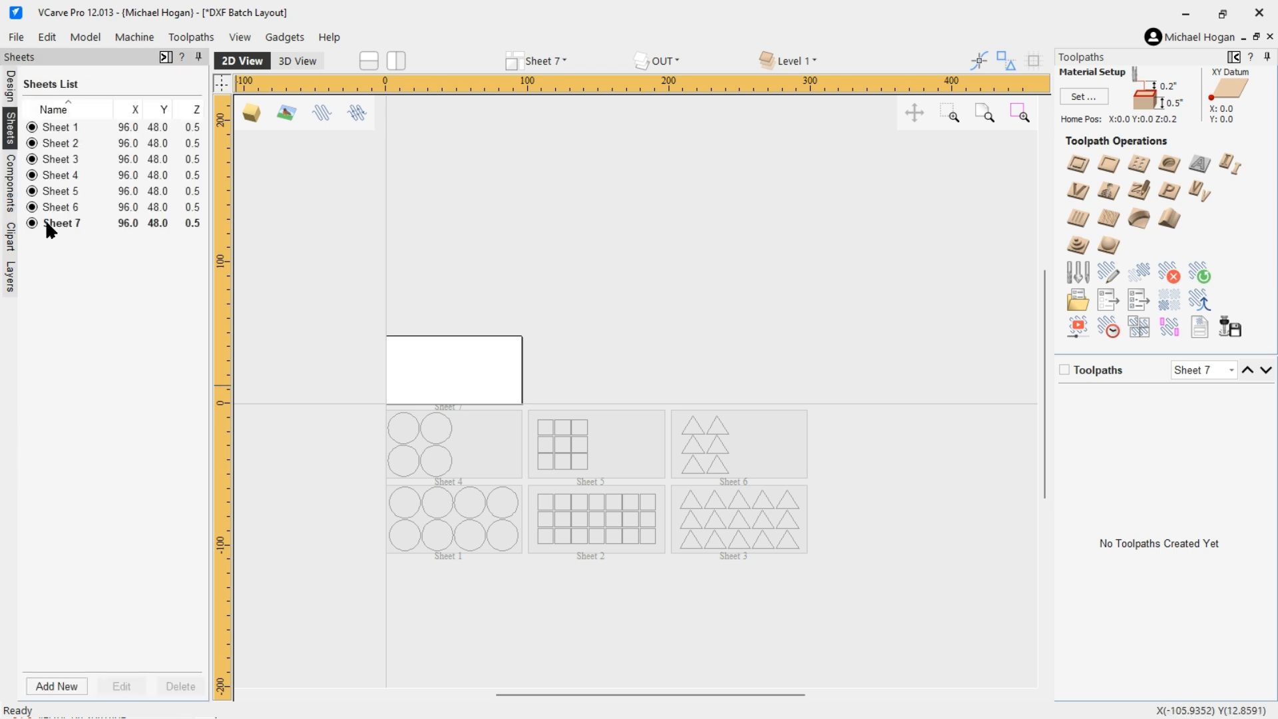
click(66, 224)
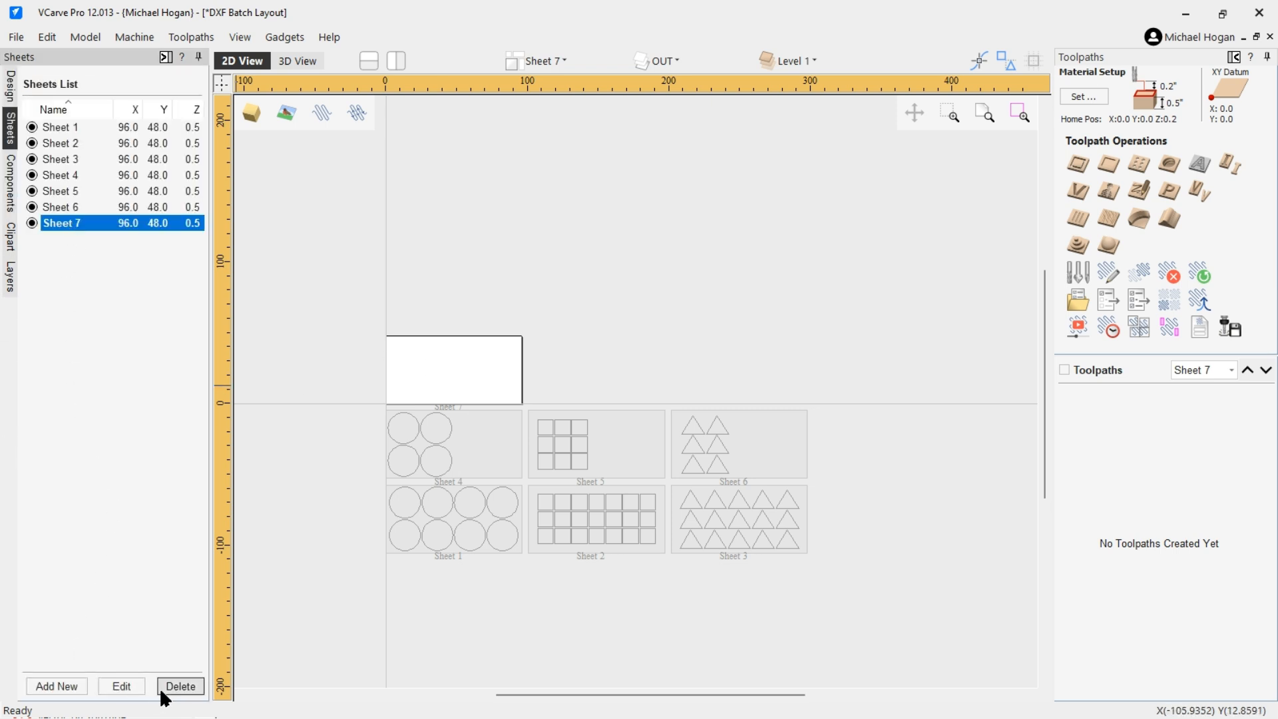
click(177, 682)
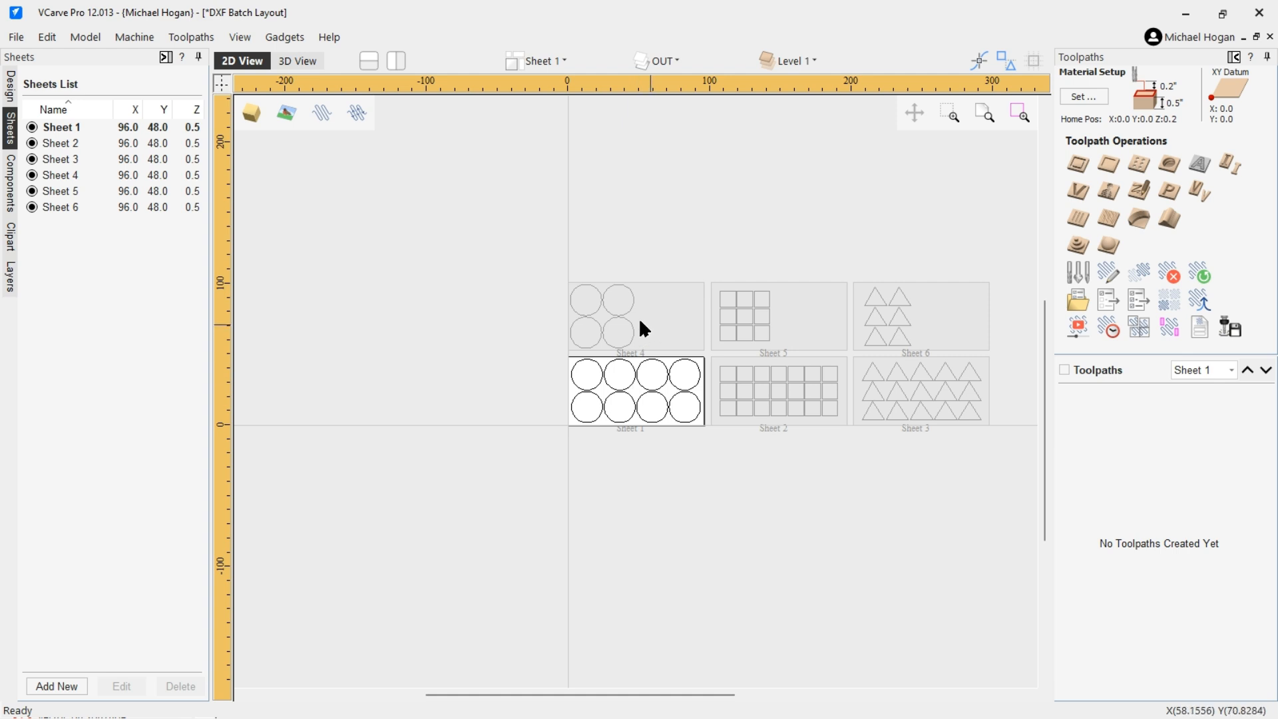
Close the sheet layout without saving changes.
scroll(373, 343, down, 1)
scroll(494, 518, up, 2)
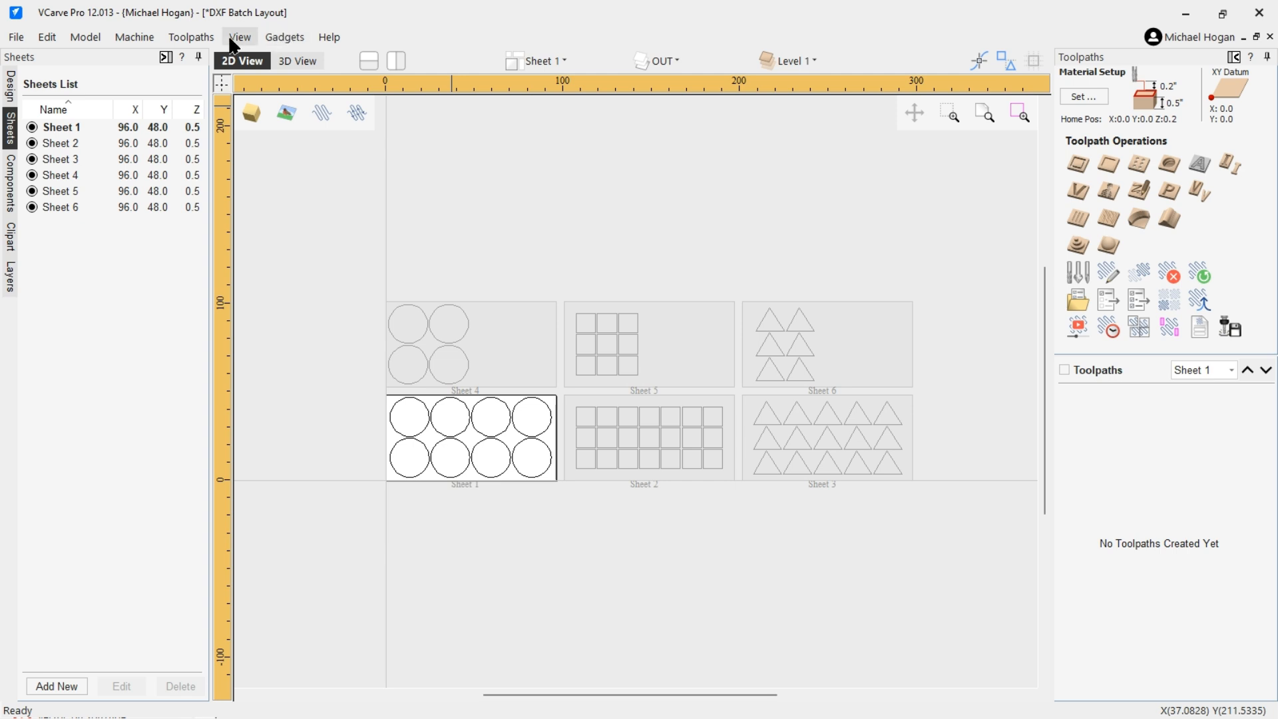
click(12, 37)
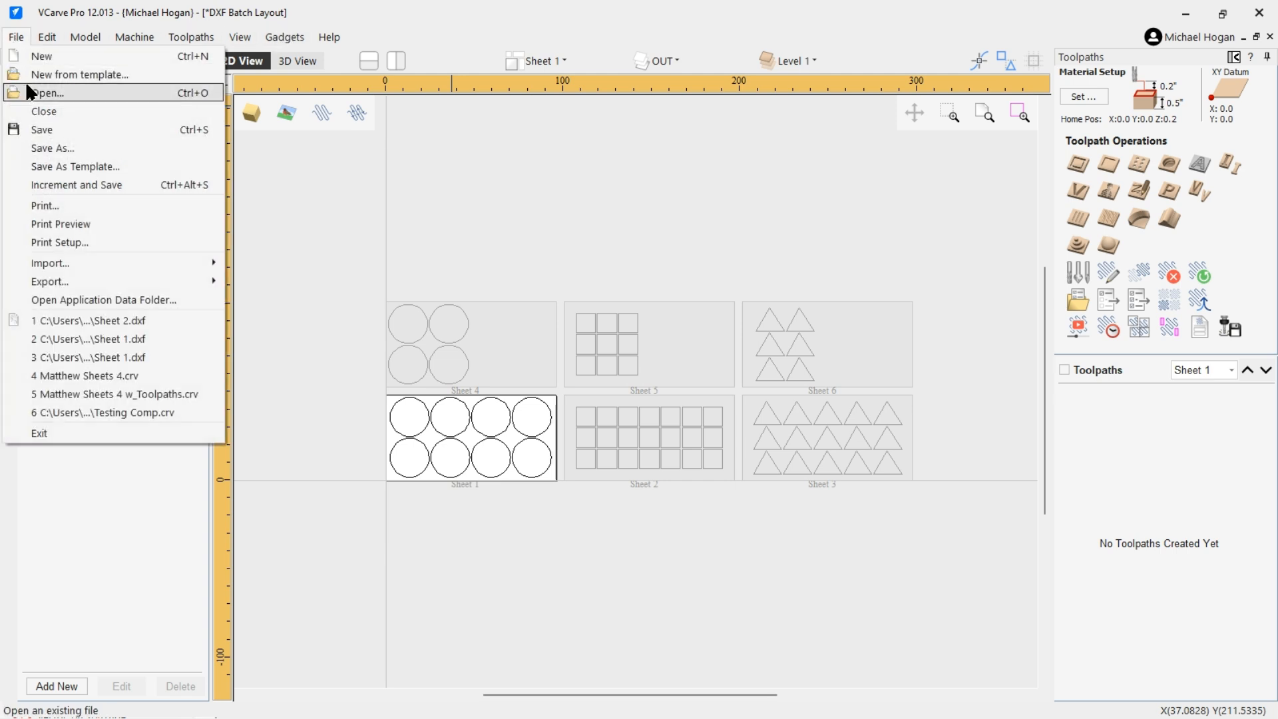
click(30, 109)
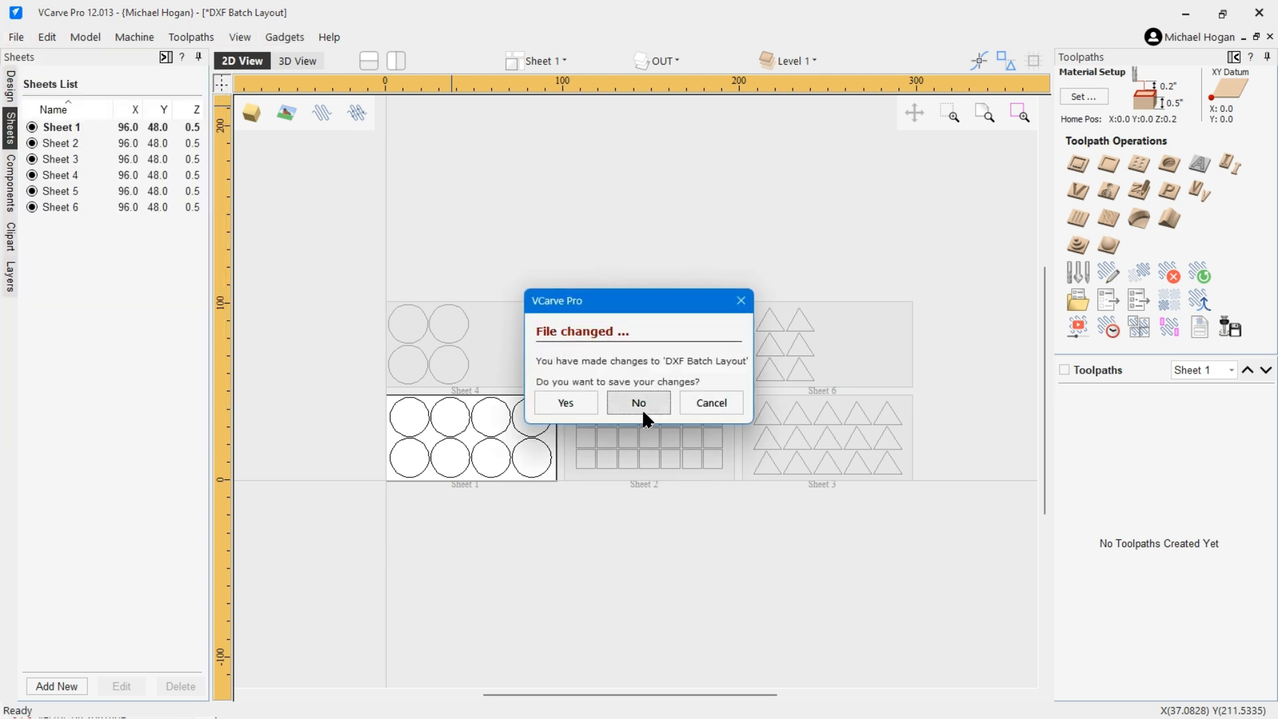
click(644, 407)
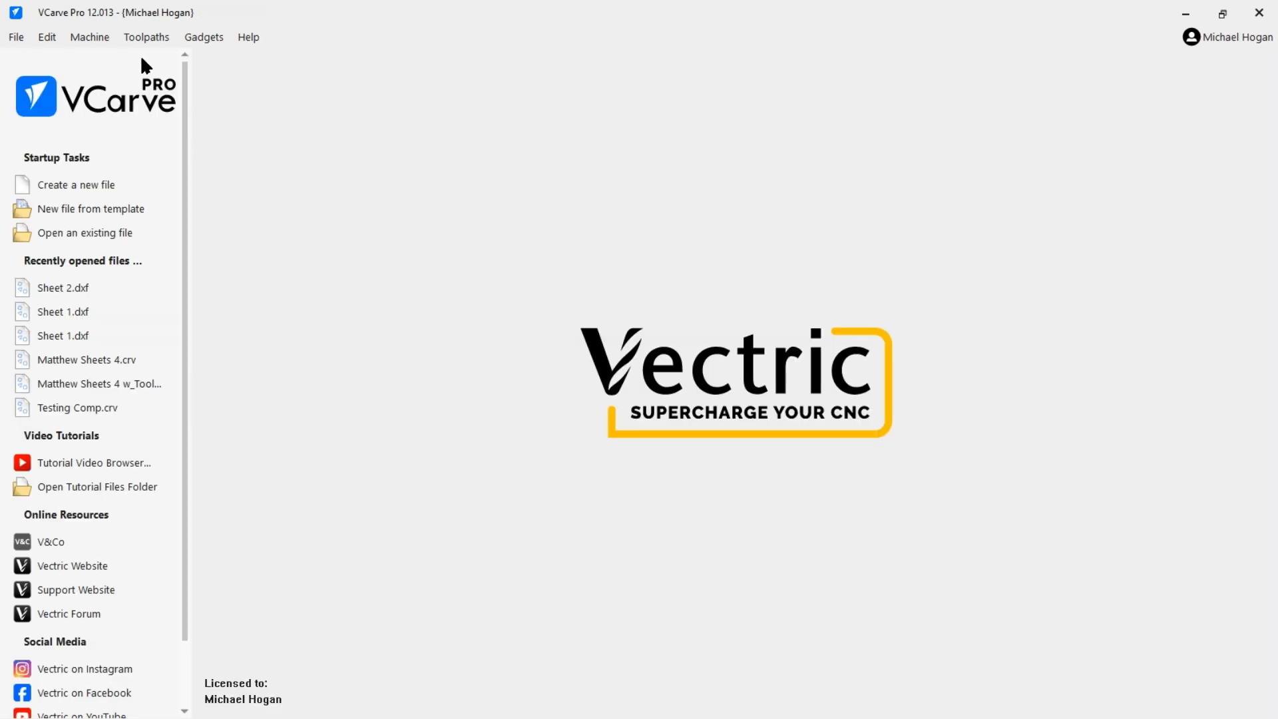
Open Sheet 1.dxf from the Desktop's DXF Files A folder and accept the default job setup.
click(94, 234)
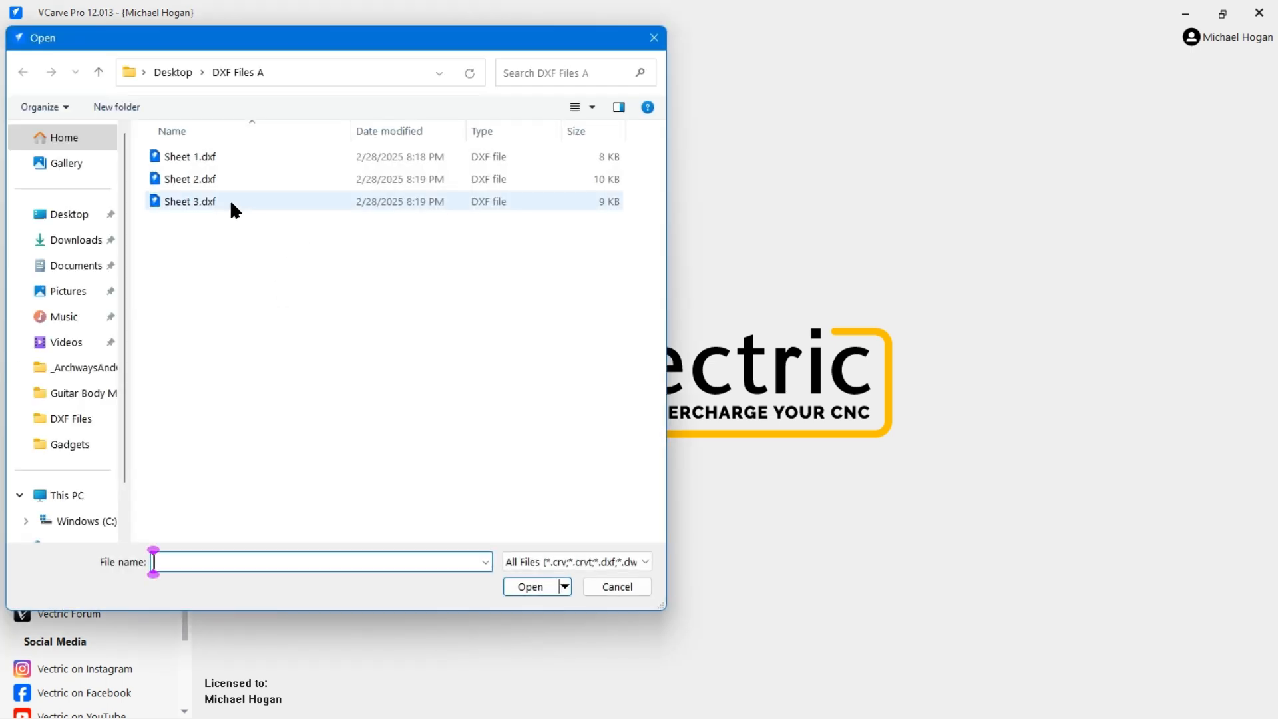
click(98, 71)
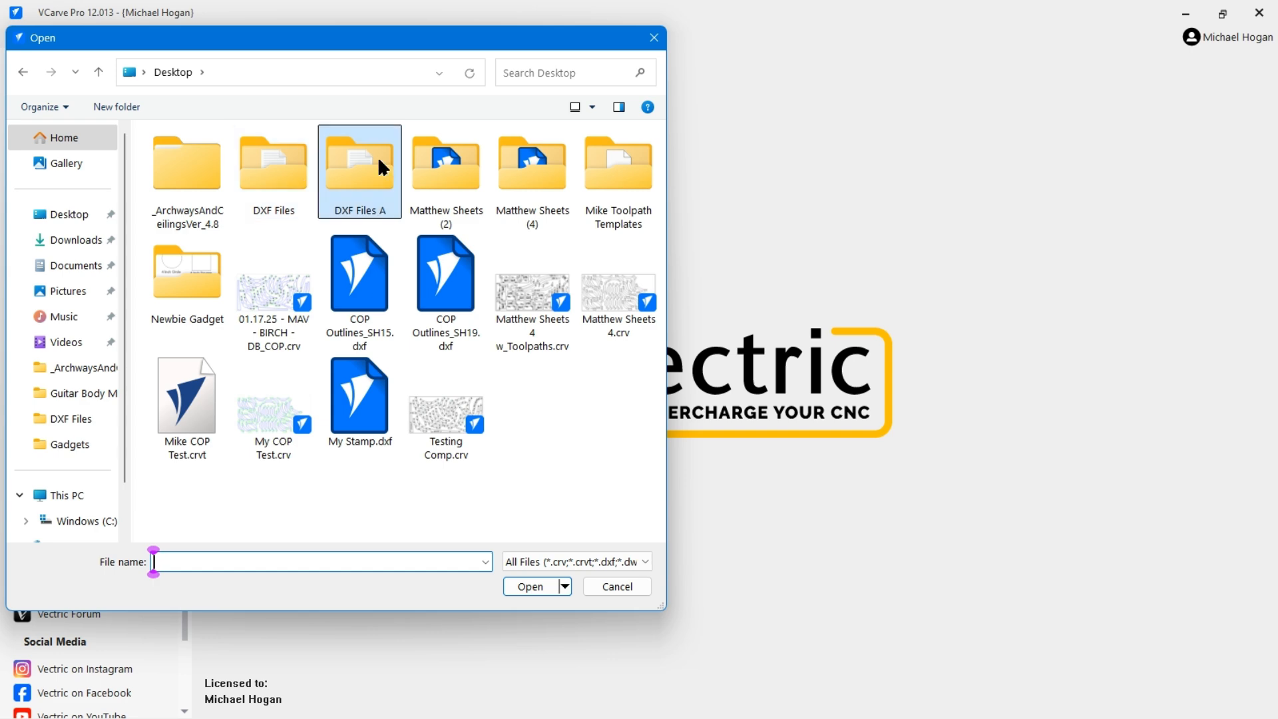
double_click(358, 160)
double_click(187, 157)
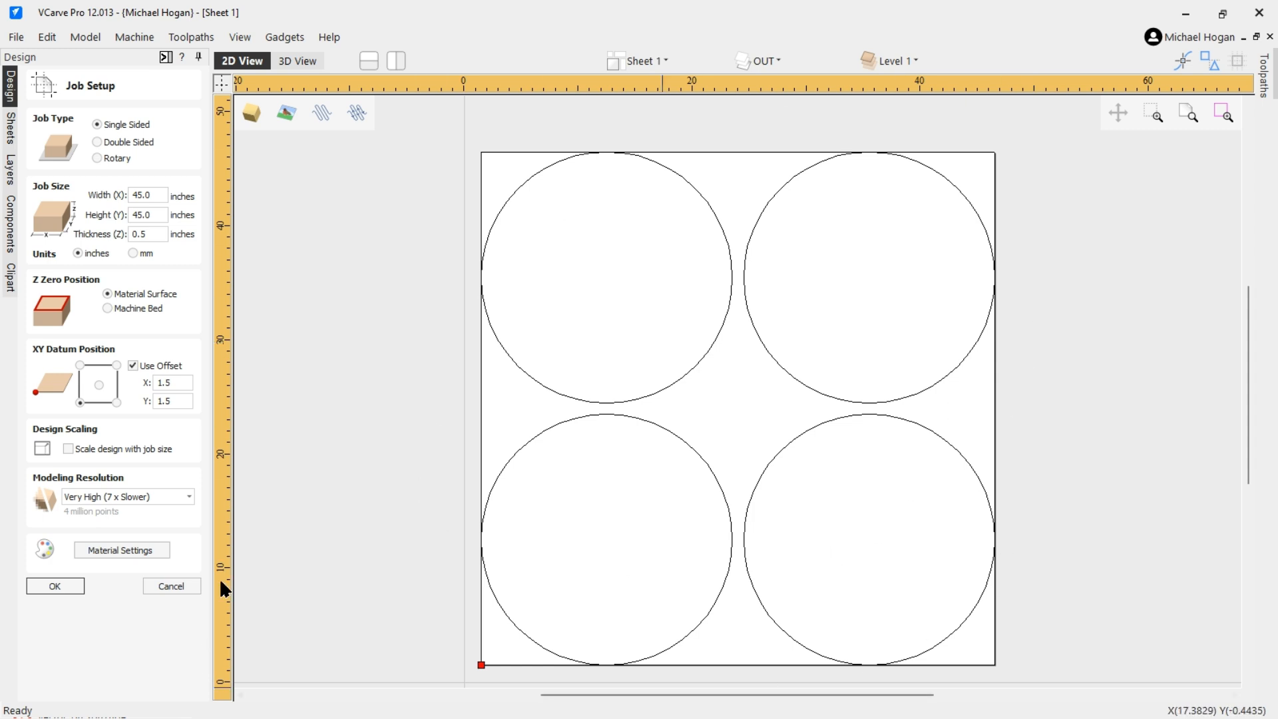
click(54, 585)
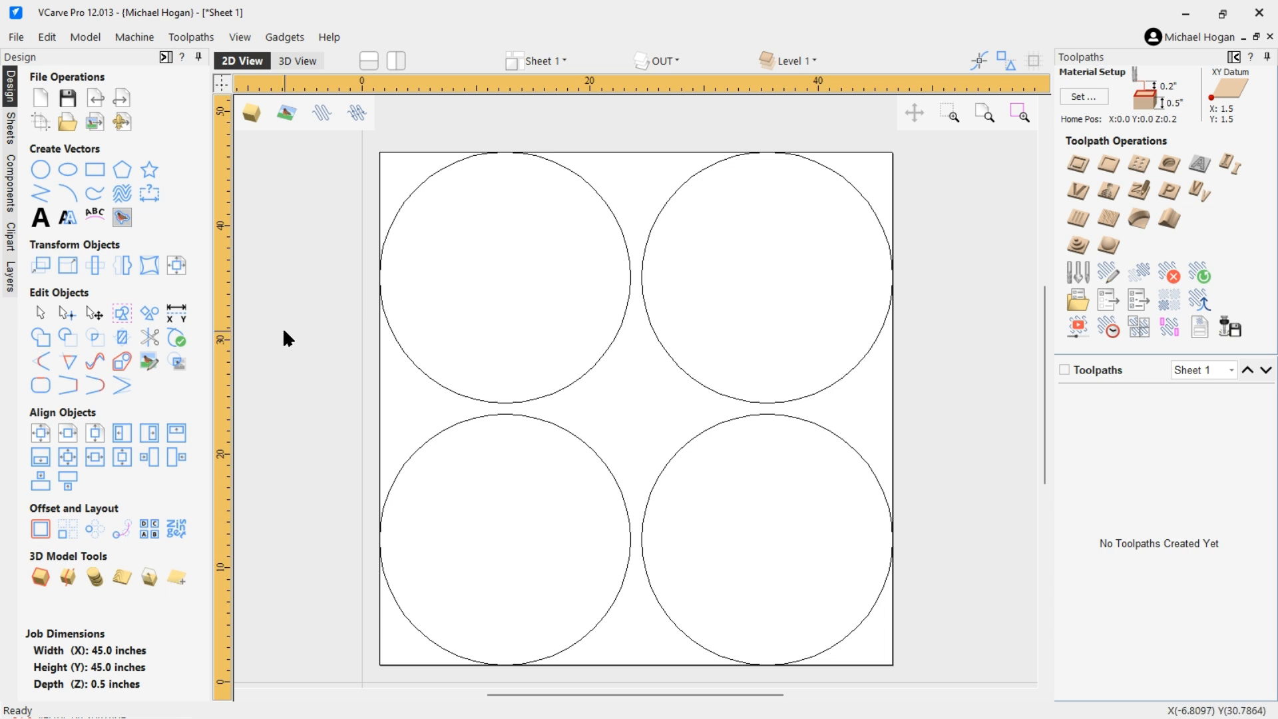
Close Sheet 1 without saving changes.
click(19, 35)
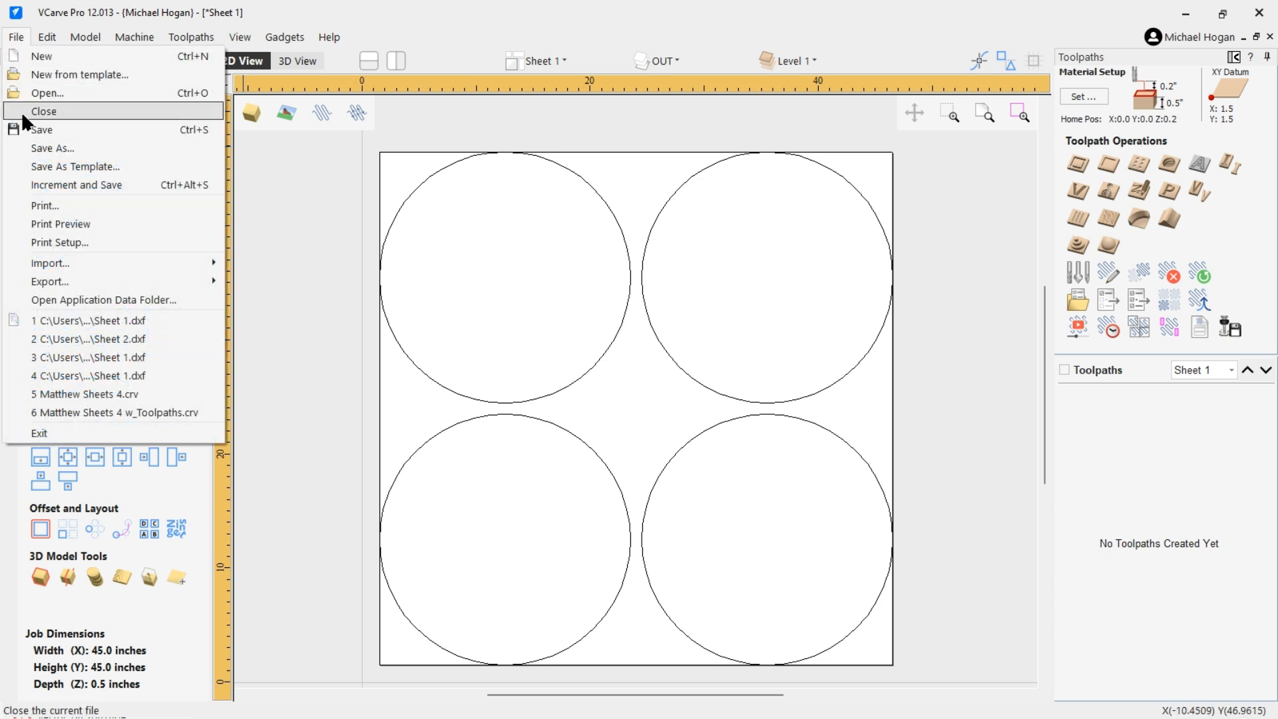
click(30, 111)
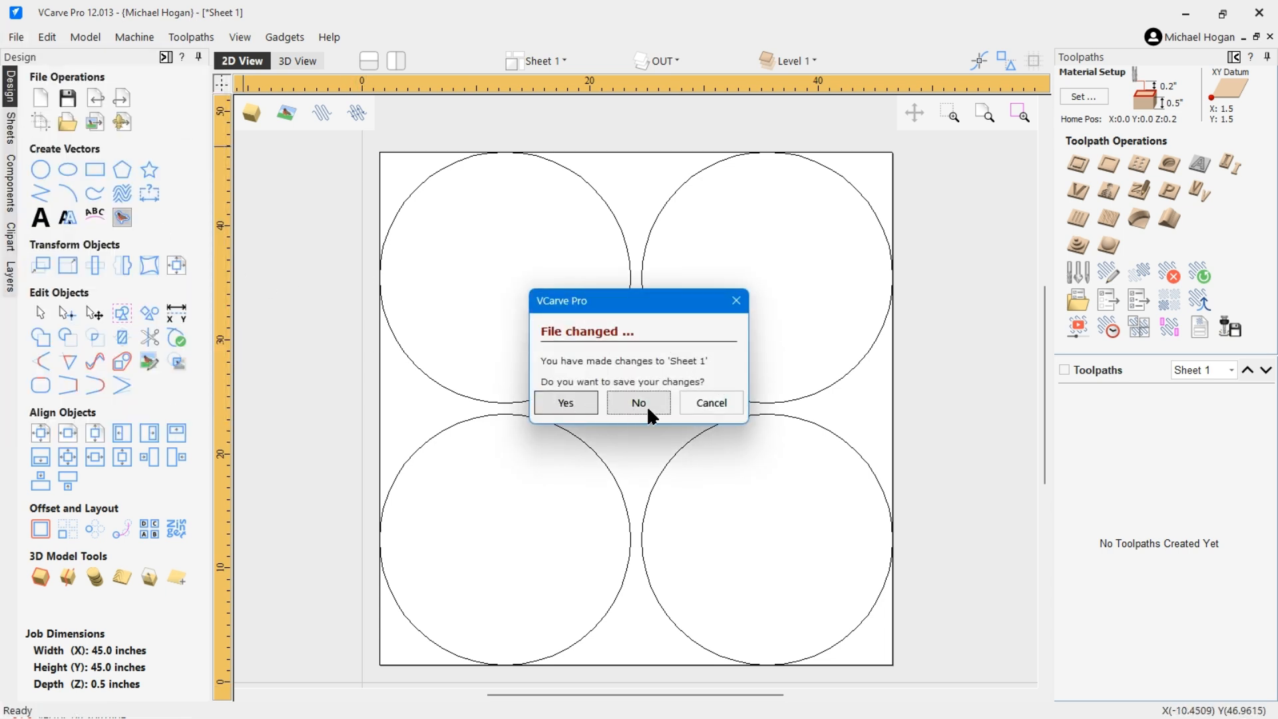
click(640, 402)
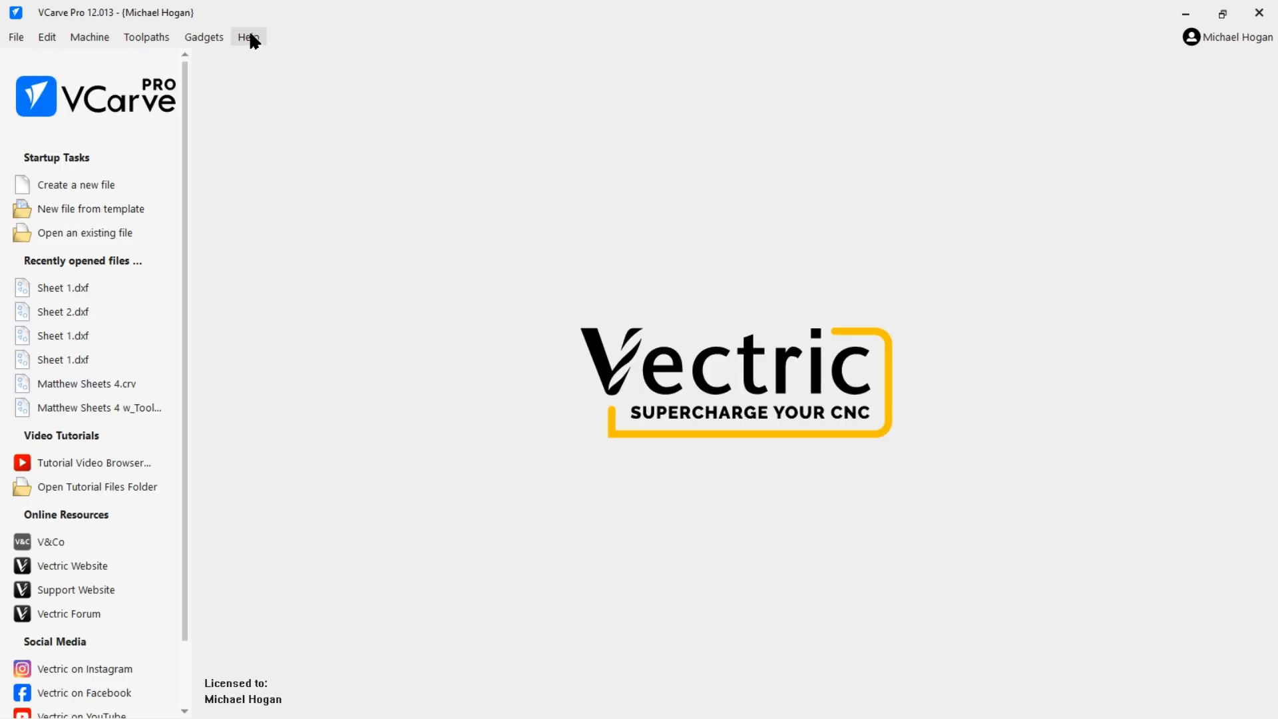
Launch the DXF Batch Processor NEW D gadget and choose the DXF Files A folder on the Desktop as the directory to process.
click(203, 37)
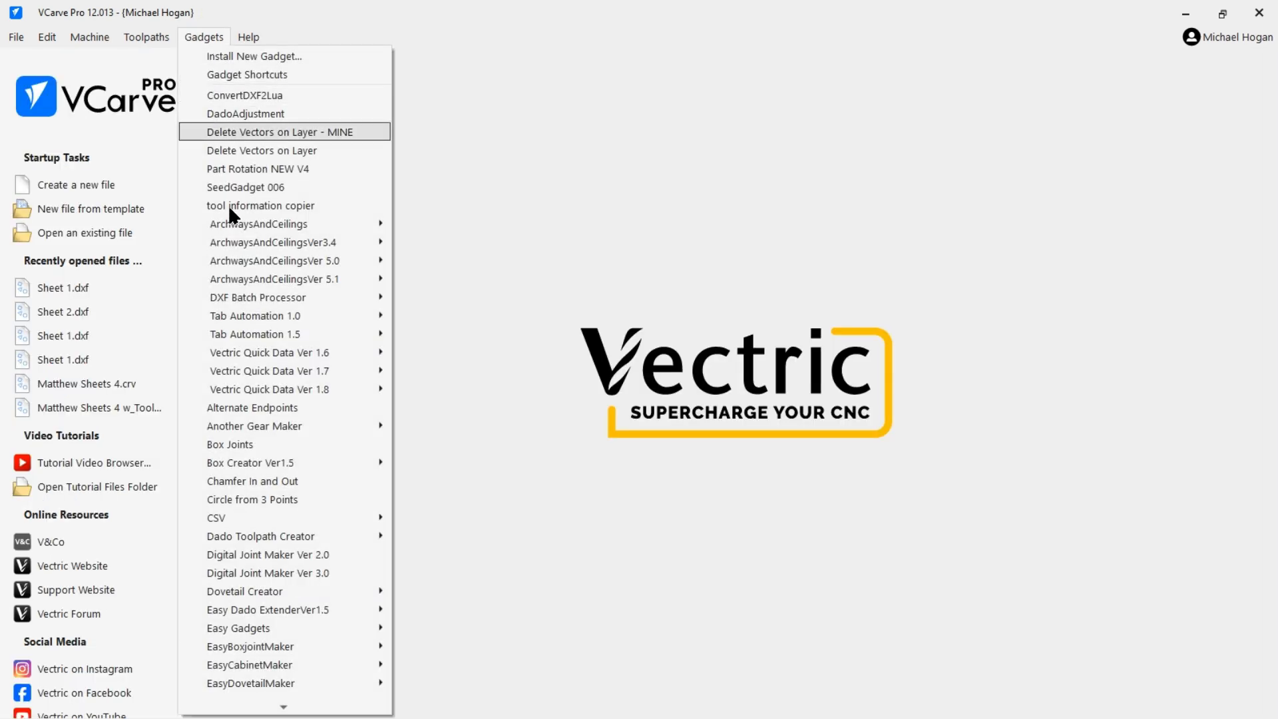
mouse_move(261, 379)
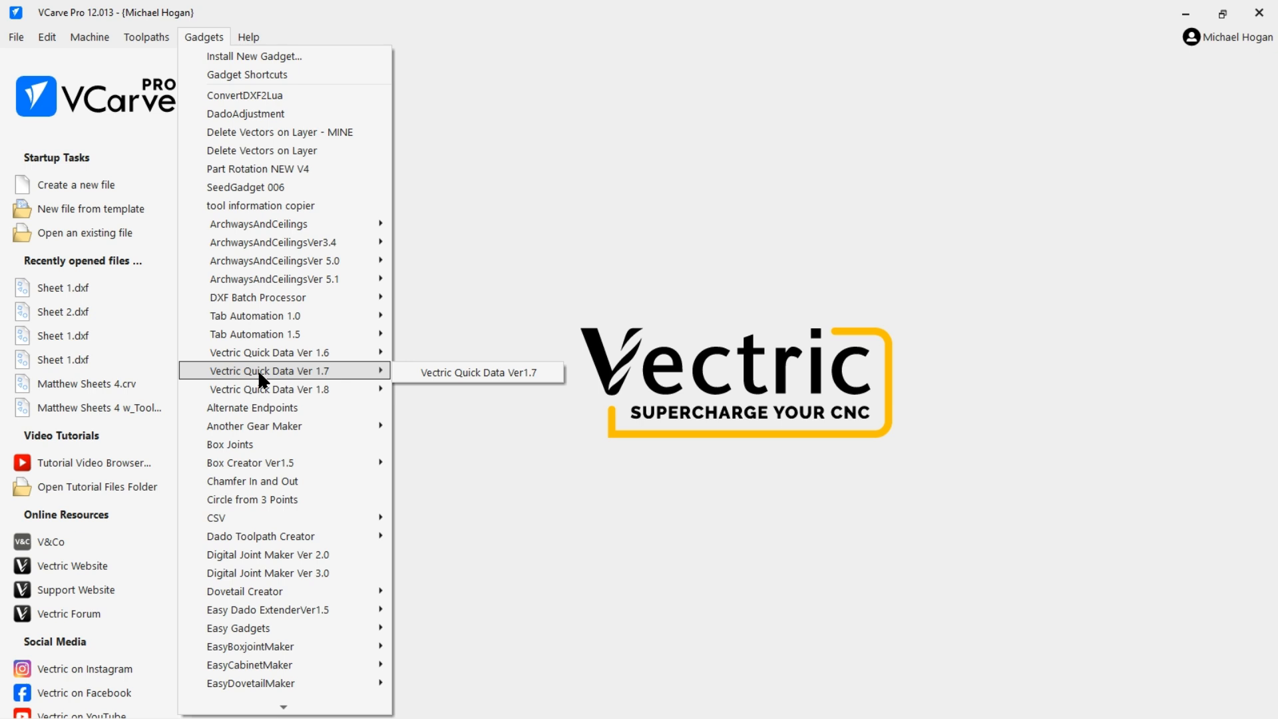
mouse_move(348, 303)
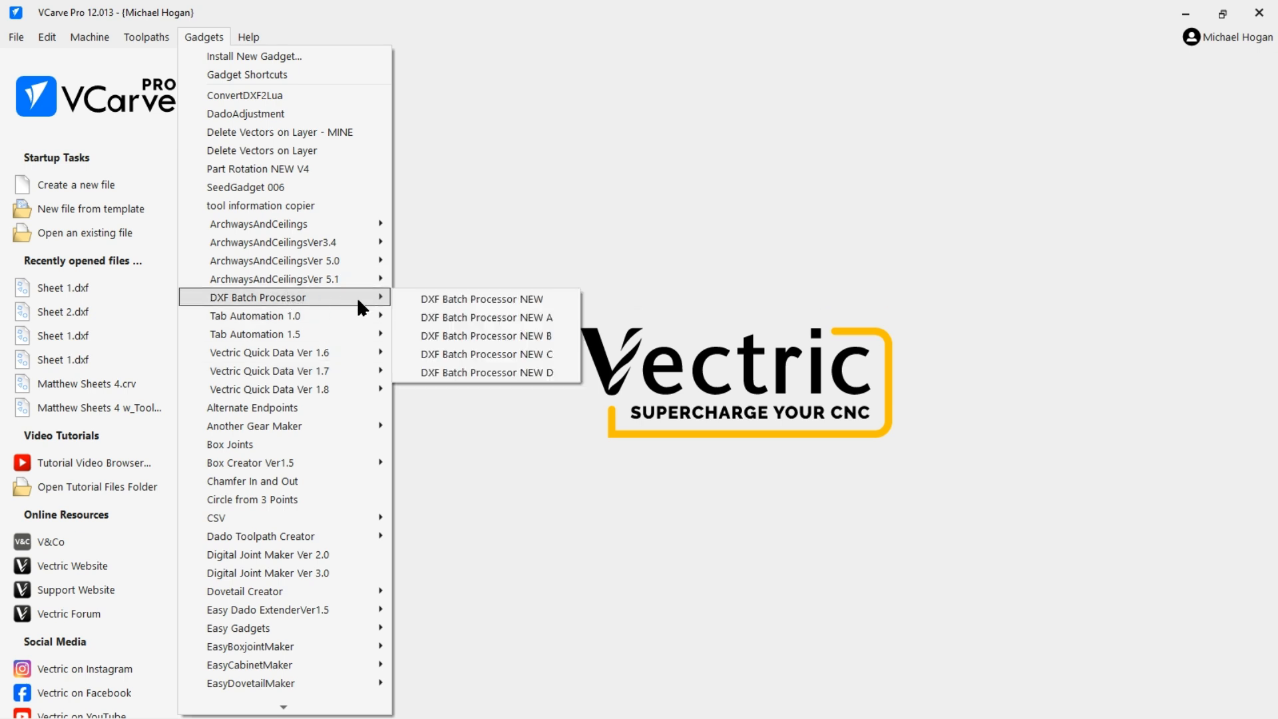
click(490, 370)
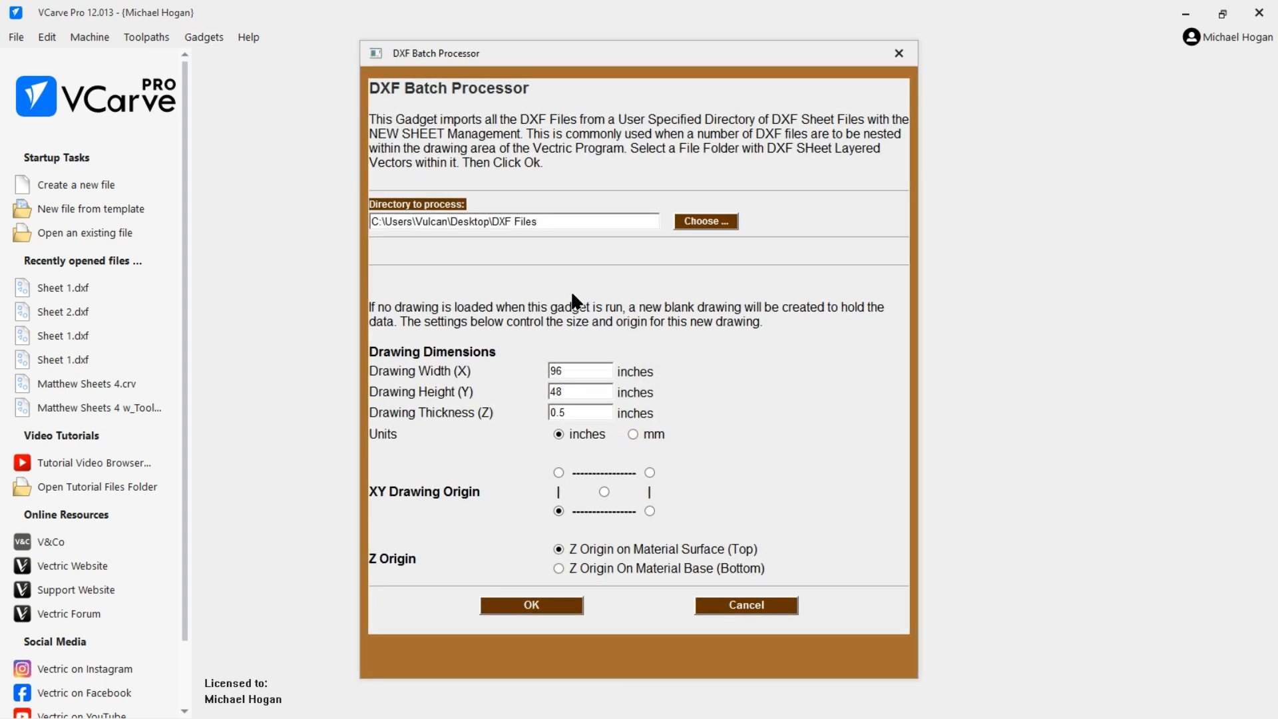
click(696, 224)
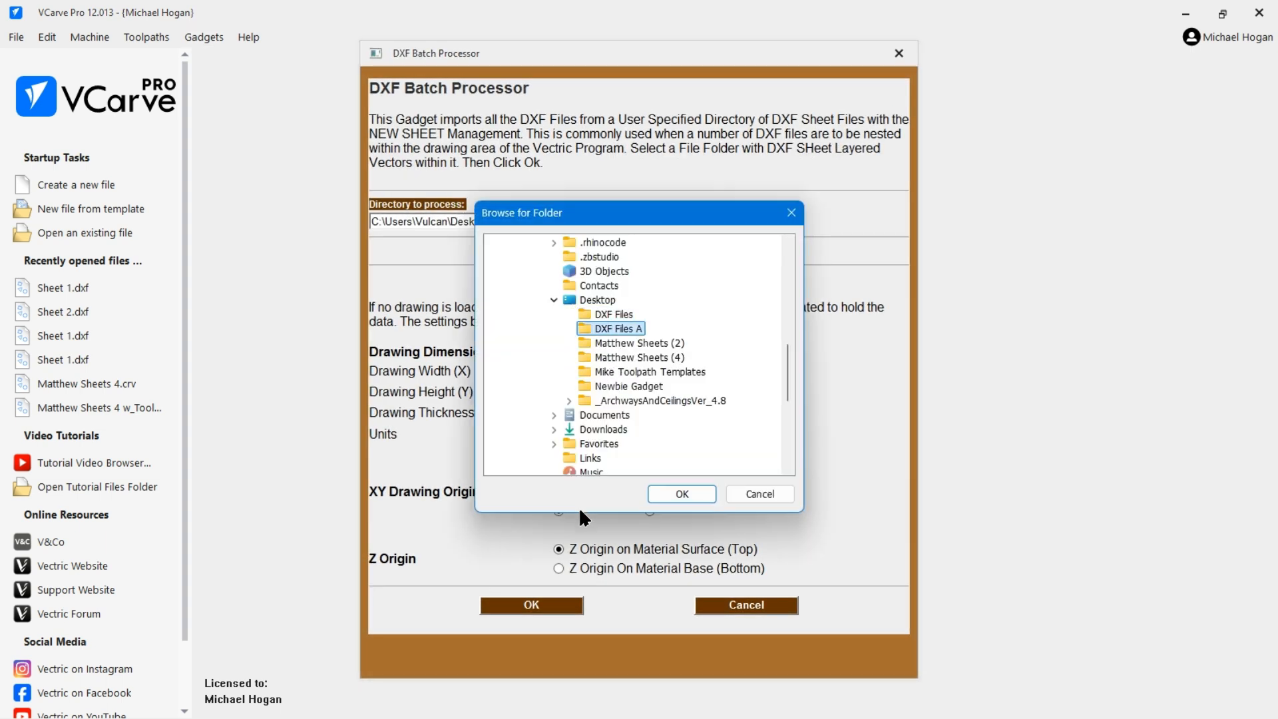
click(678, 493)
Set the drawing width to 48 inches, run the batch import, and dismiss the files-processed message.
drag(573, 367, 549, 366)
text(48)
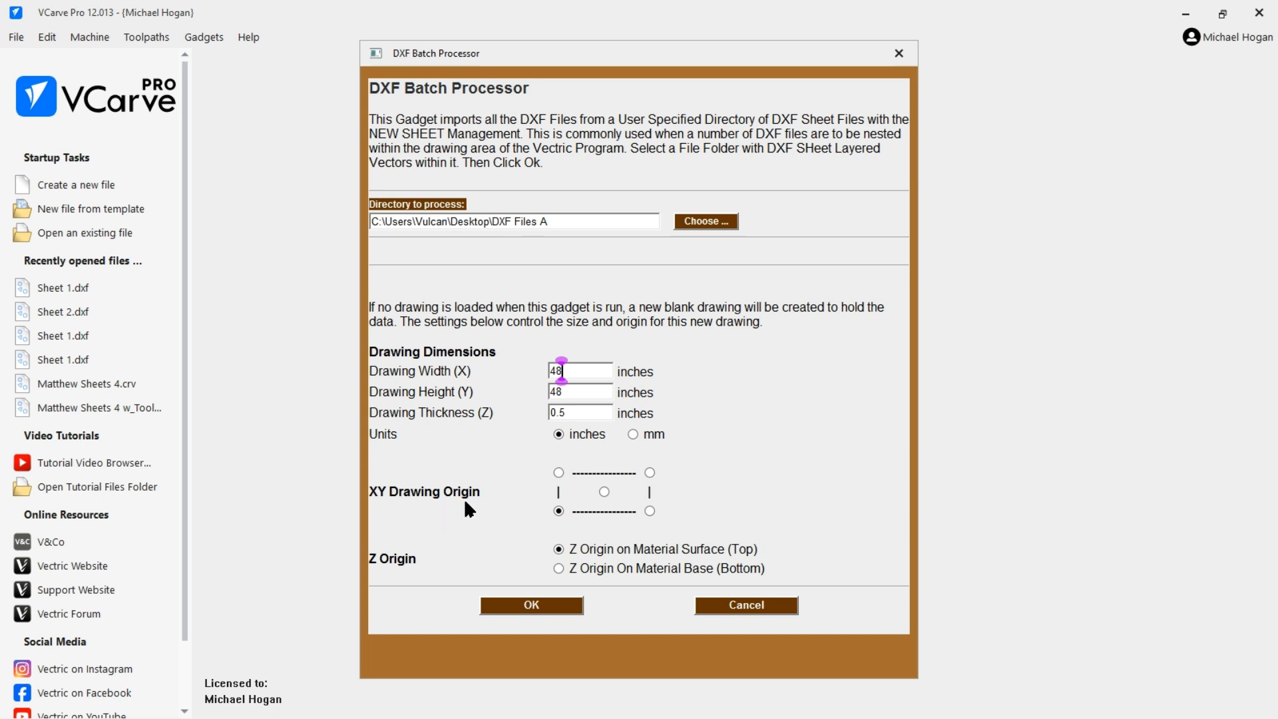
drag(442, 491, 485, 491)
click(532, 608)
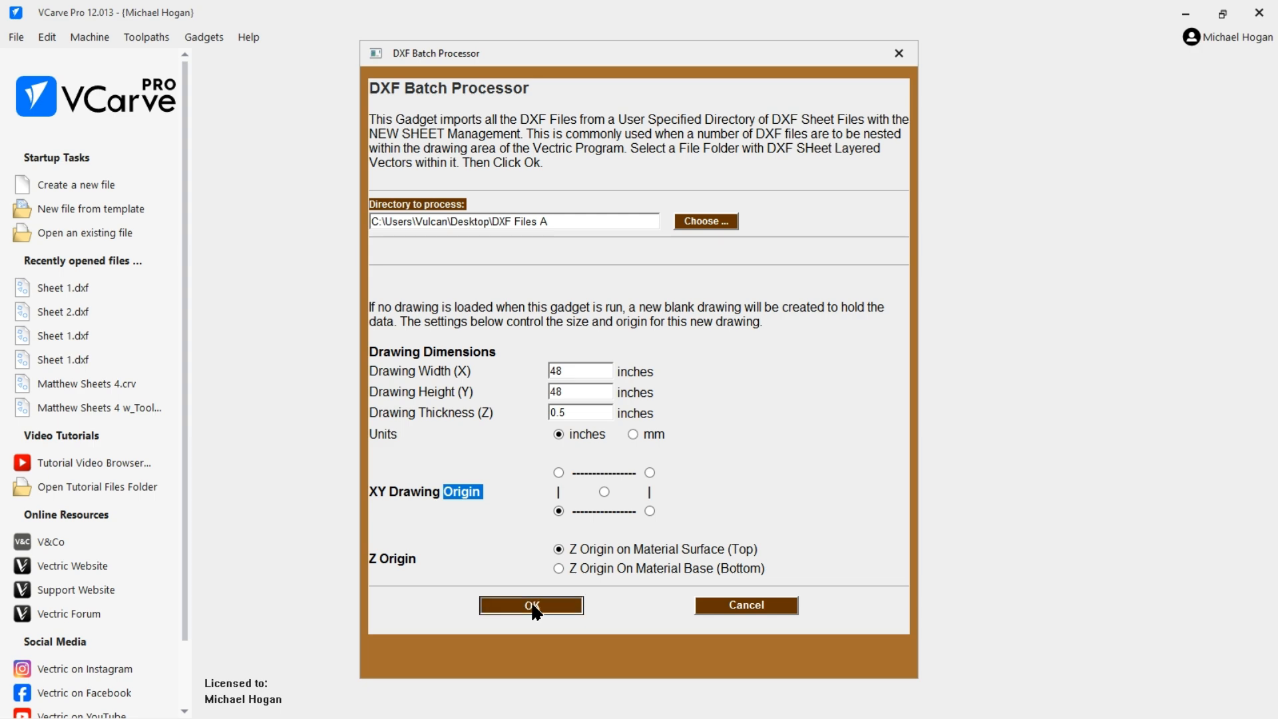
click(640, 377)
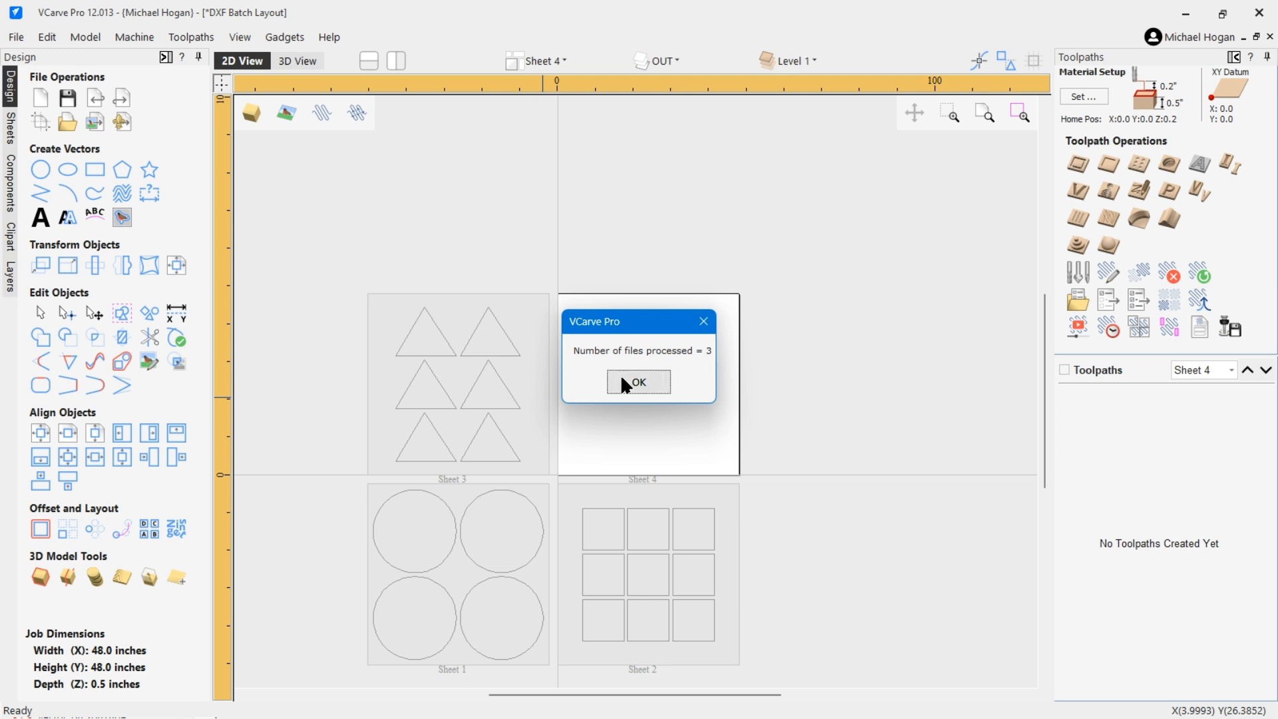
click(637, 386)
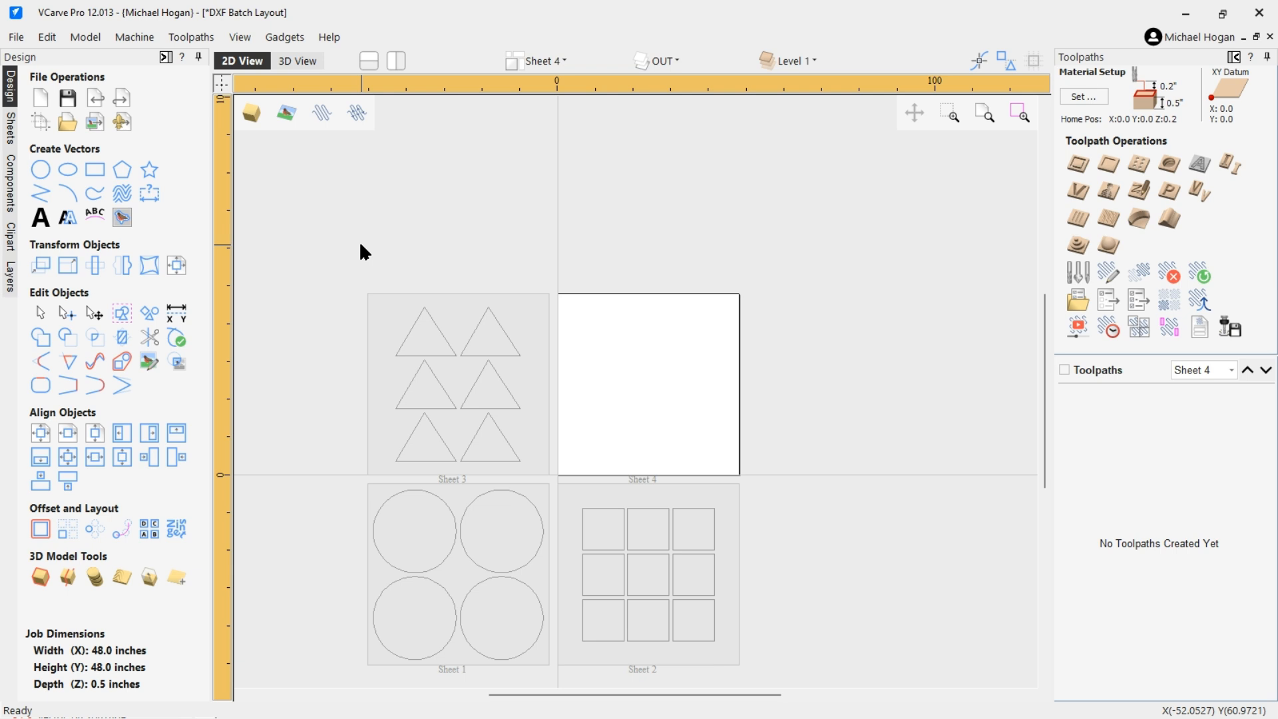
Activate each imported sheet in turn to inspect its contents.
scroll(832, 364, down, 2)
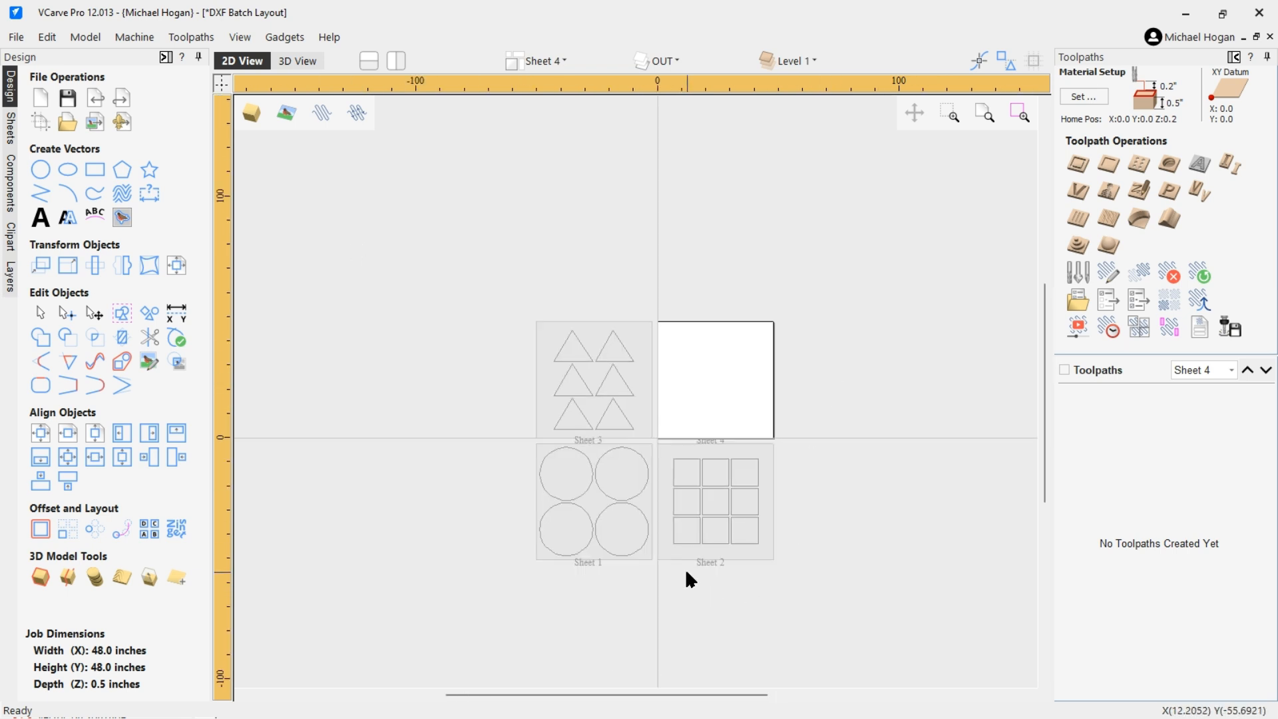
scroll(696, 566, up, 2)
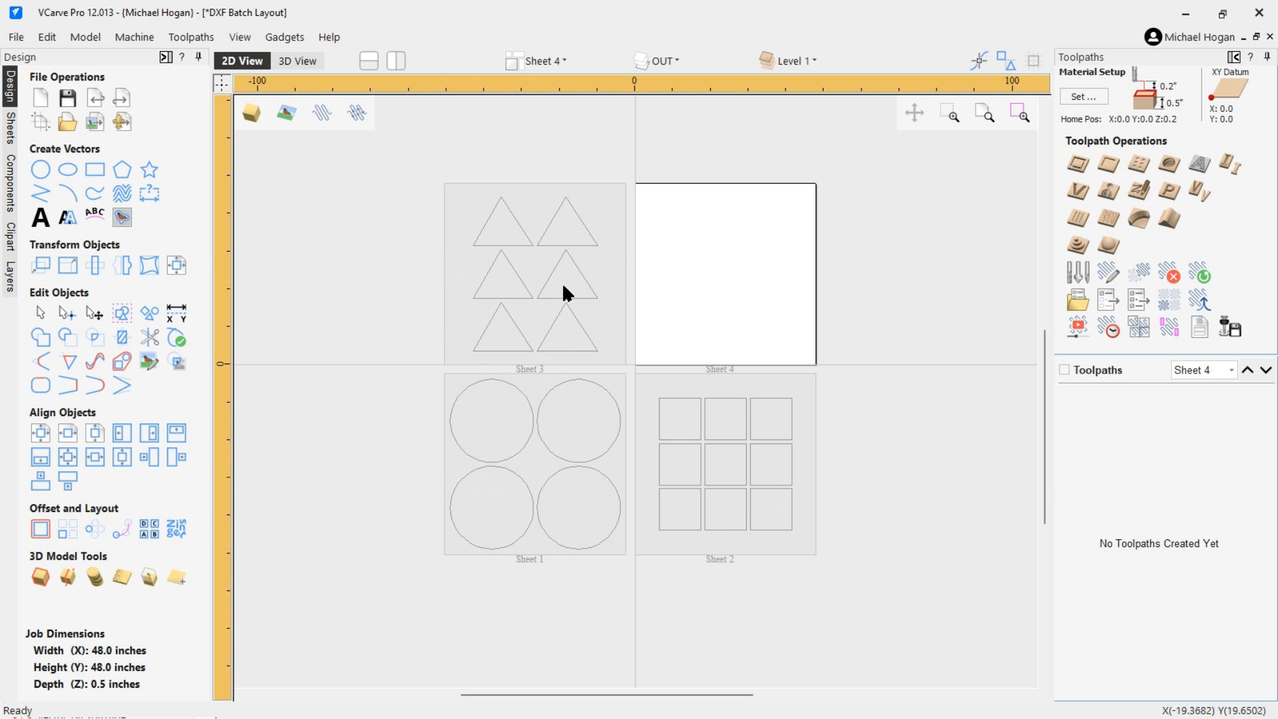
double_click(604, 206)
scroll(655, 366, up, 2)
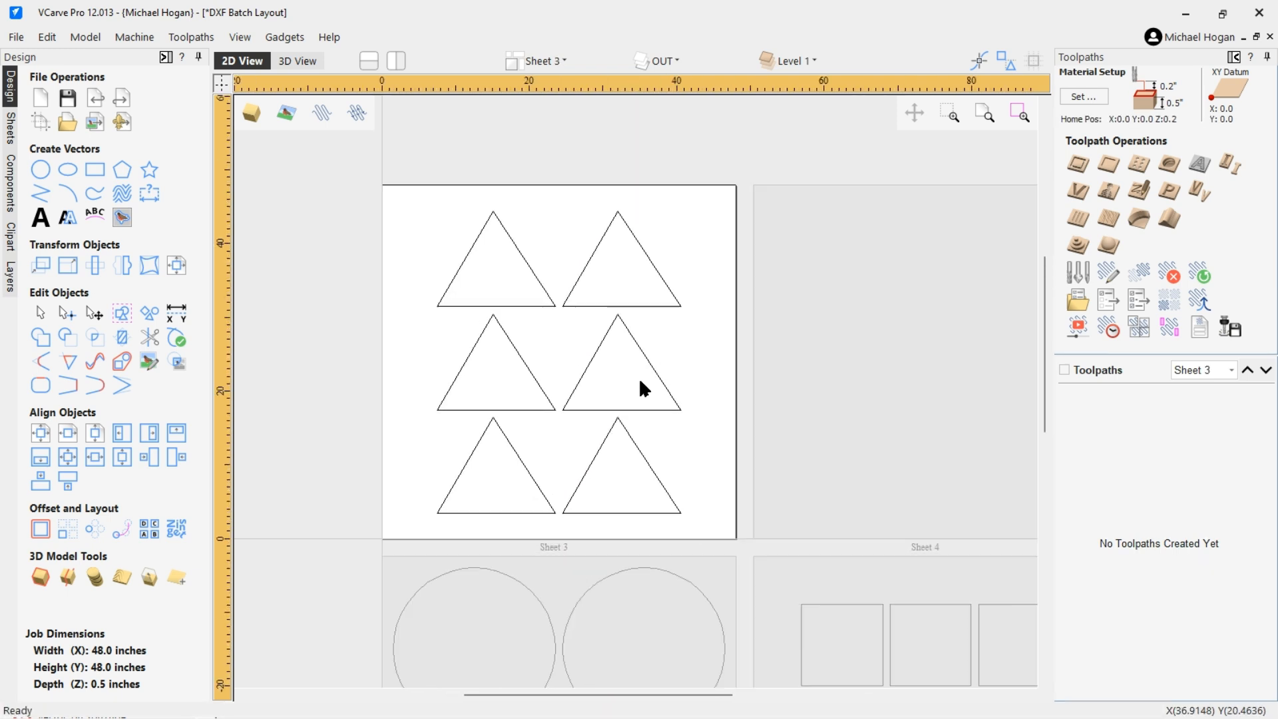
scroll(540, 562, down, 2)
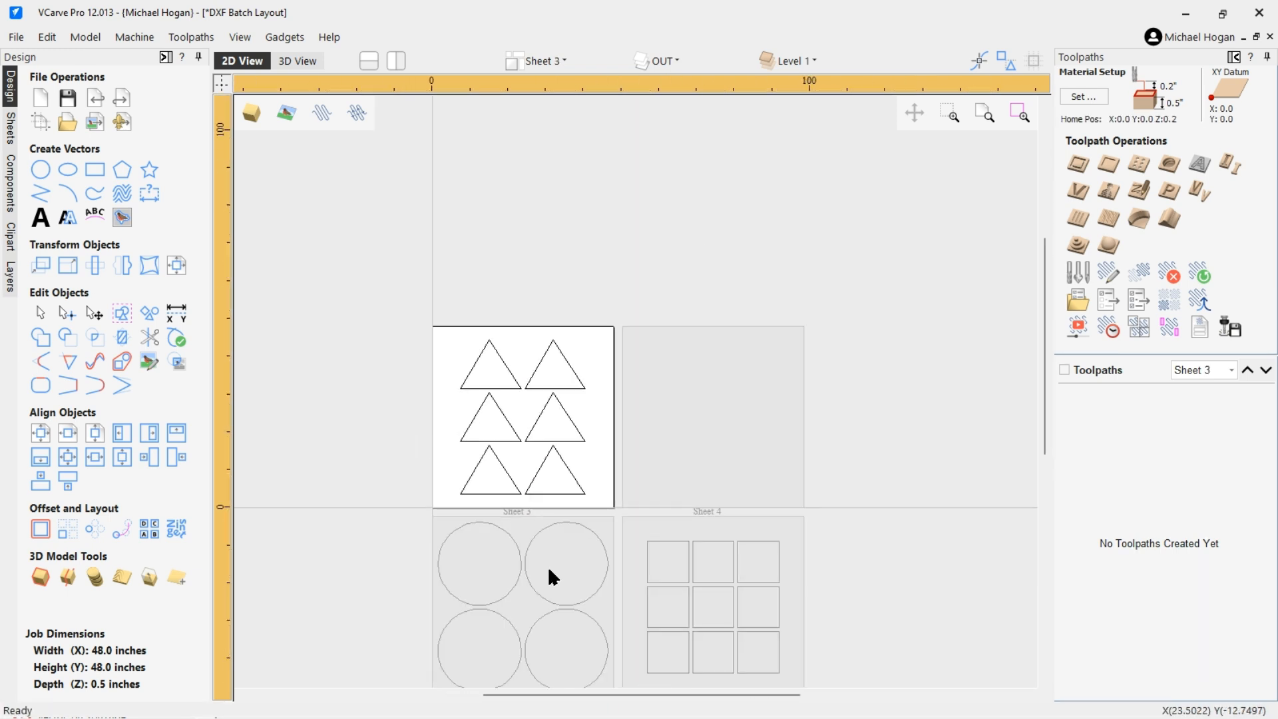
double_click(523, 626)
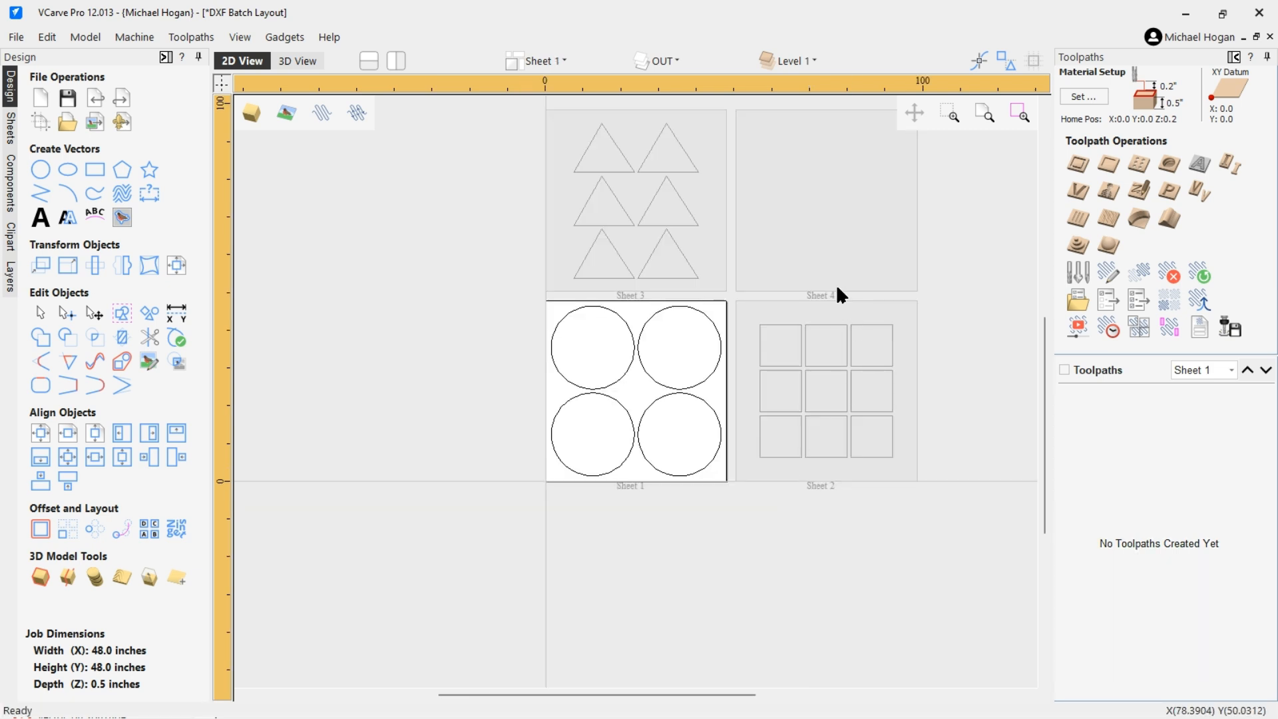
double_click(819, 304)
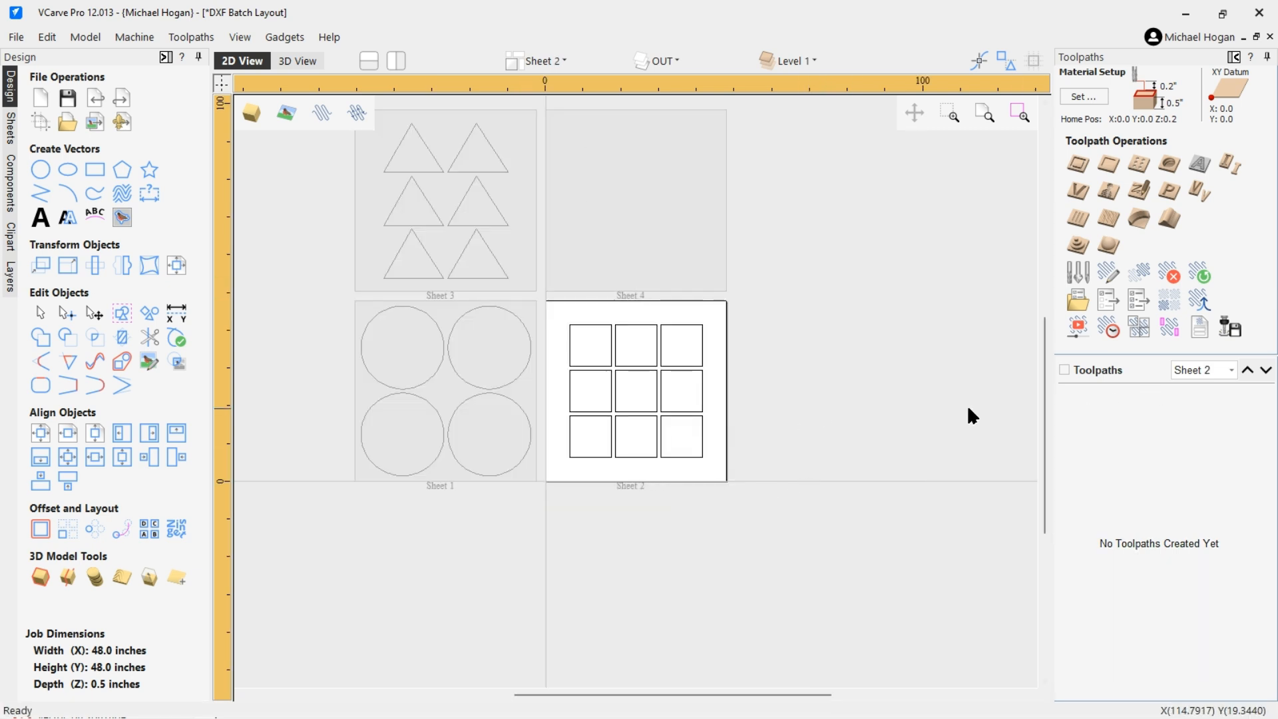
scroll(879, 419, down, 3)
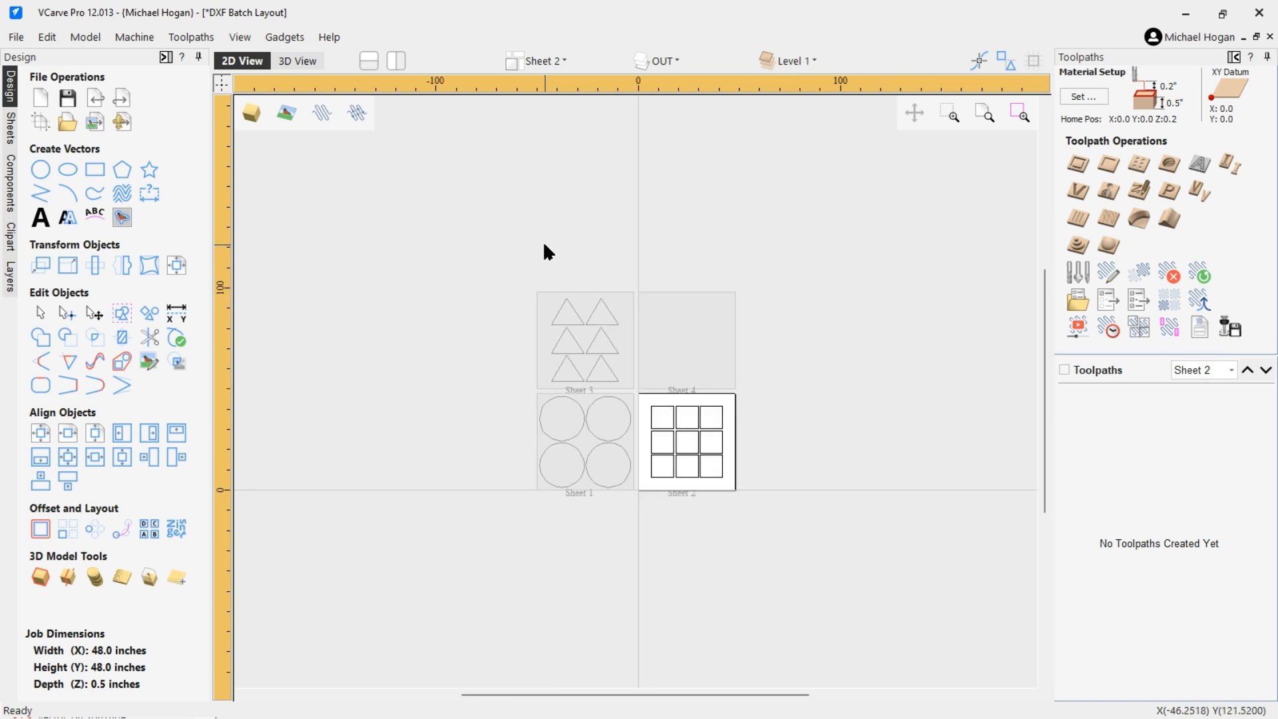
double_click(680, 346)
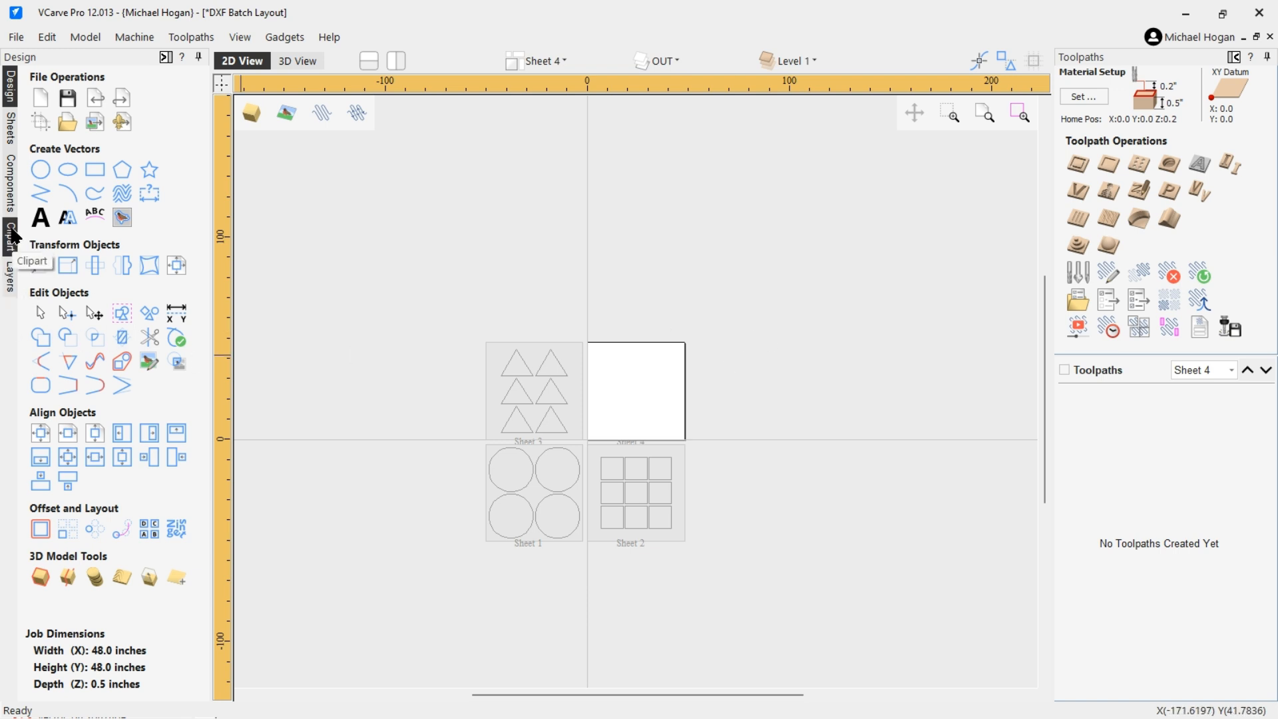
Delete the empty Sheet 4 from the sheets list.
click(10, 133)
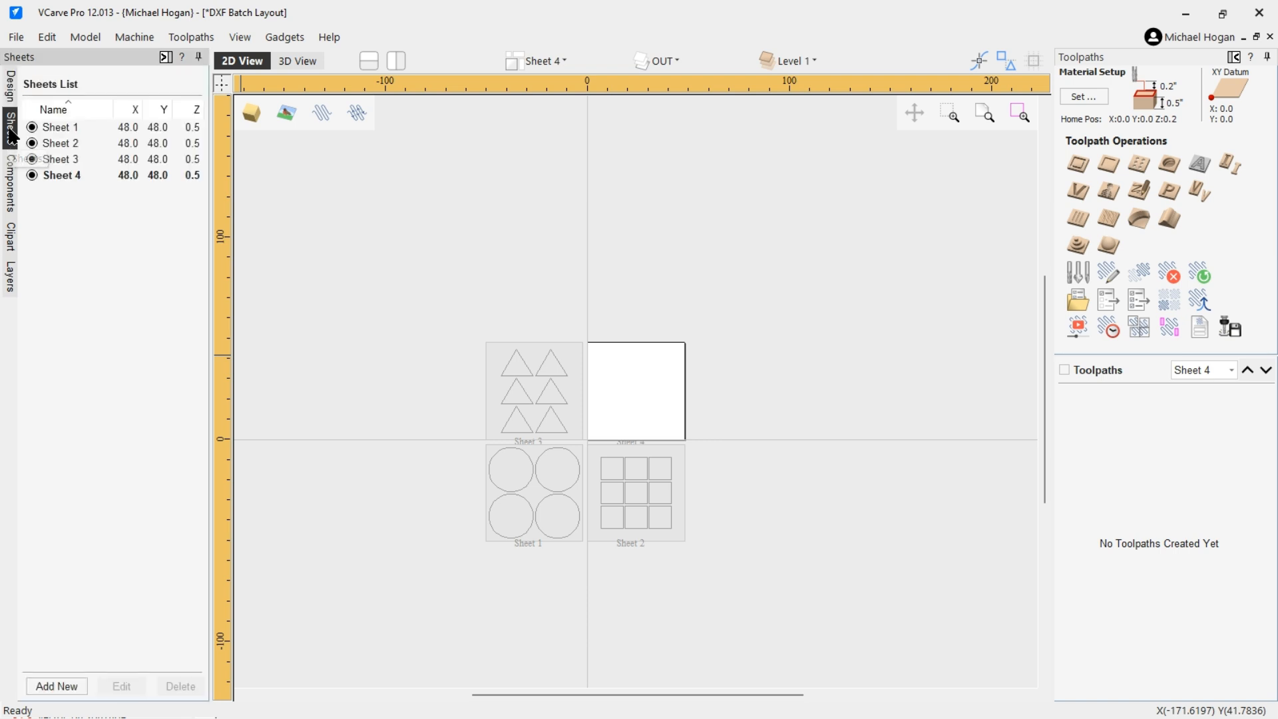
click(71, 174)
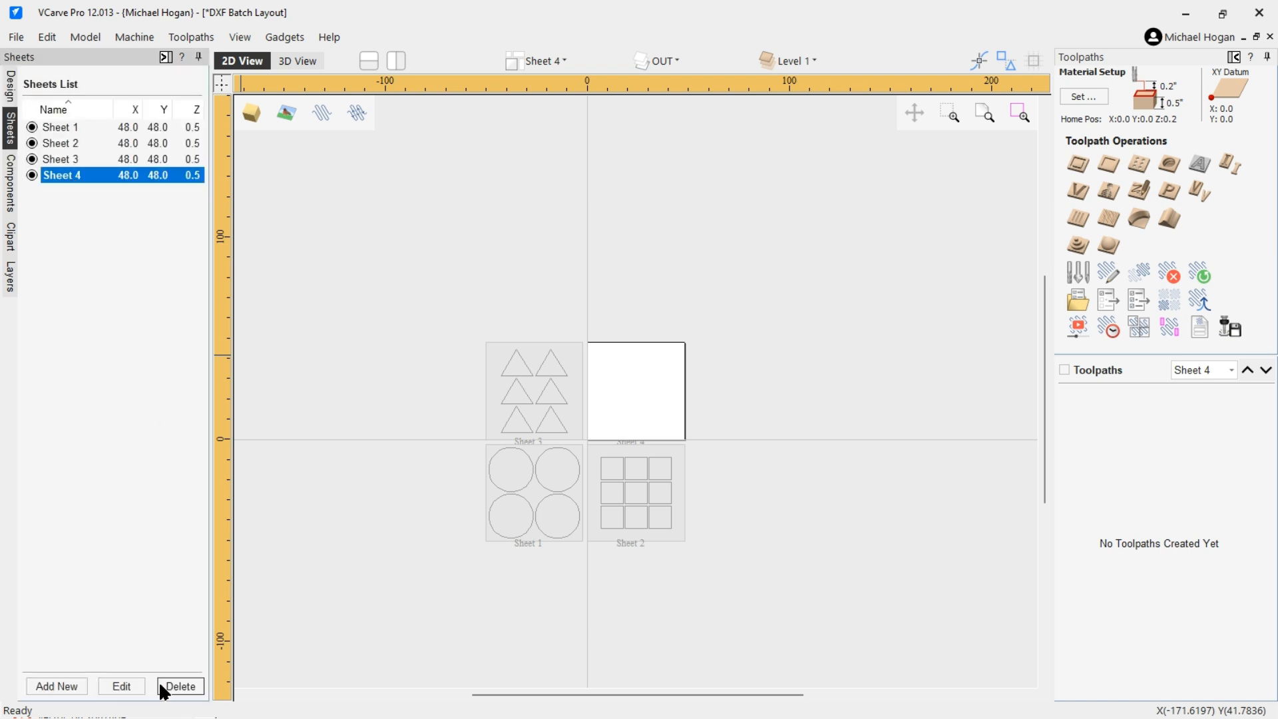
click(178, 688)
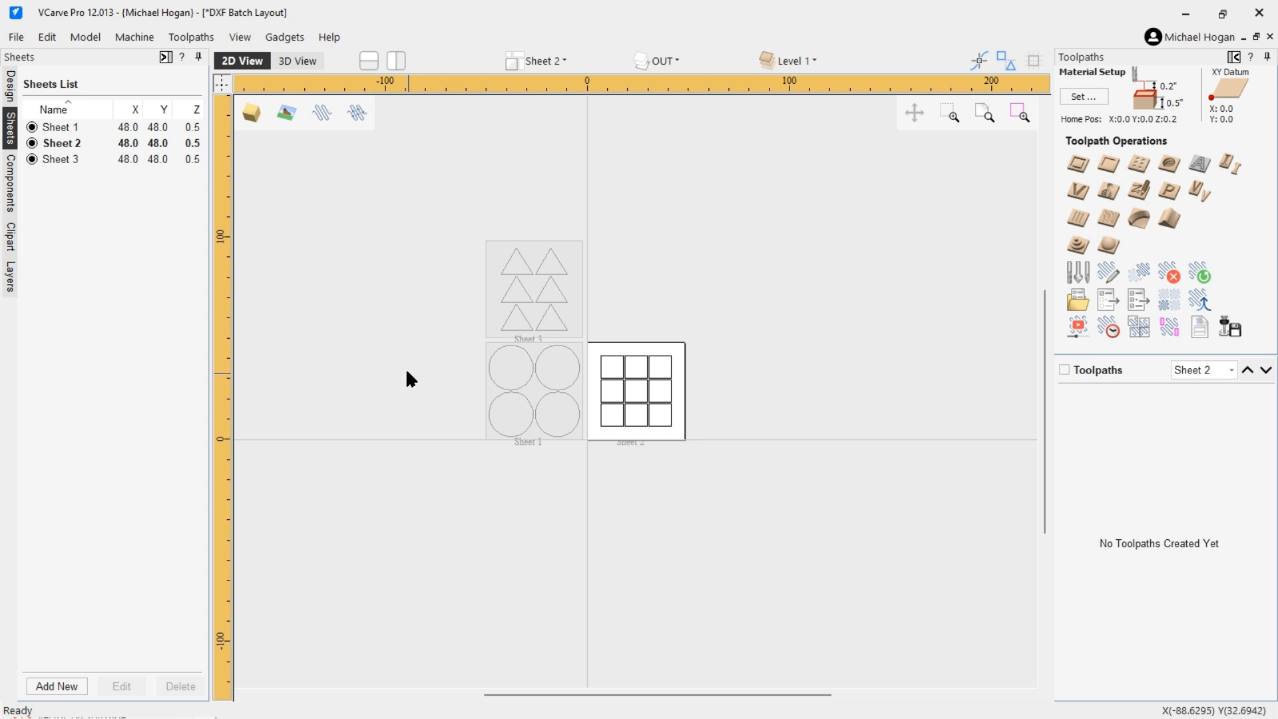
Run the DXF Batch Processor NEW D gadget again on the open job.
scroll(372, 286, up, 2)
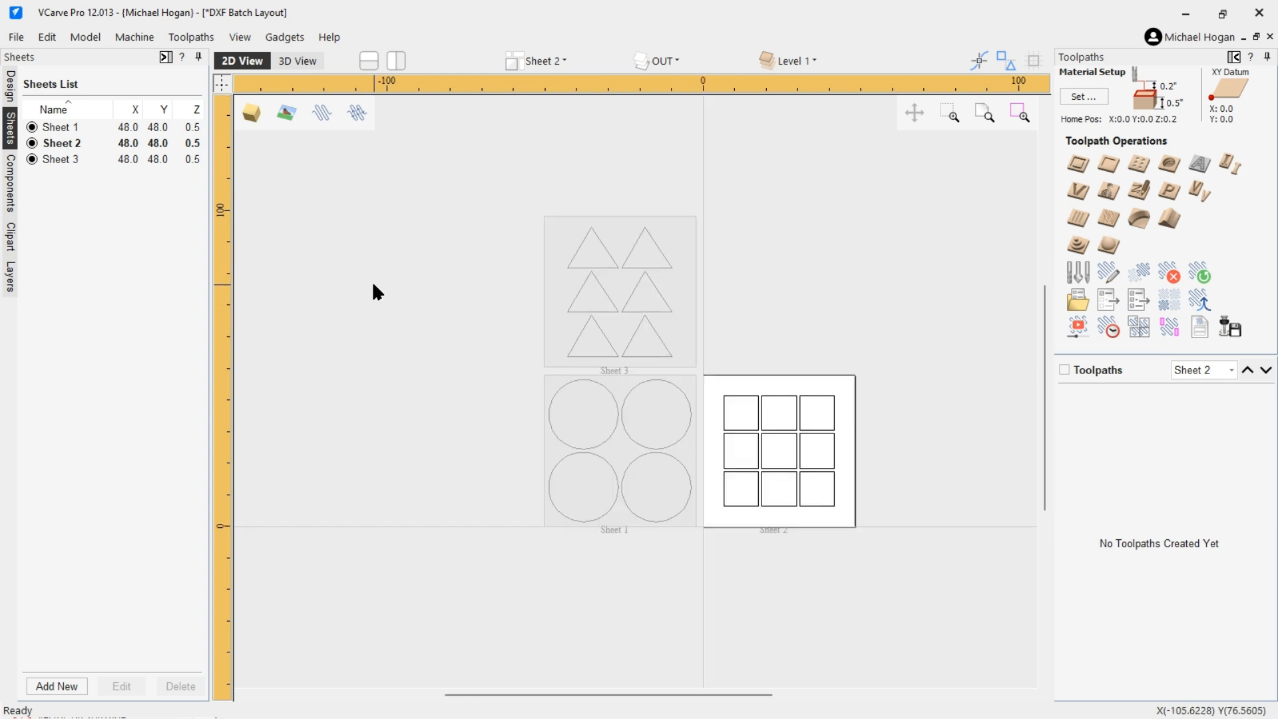
scroll(865, 272, up, 1)
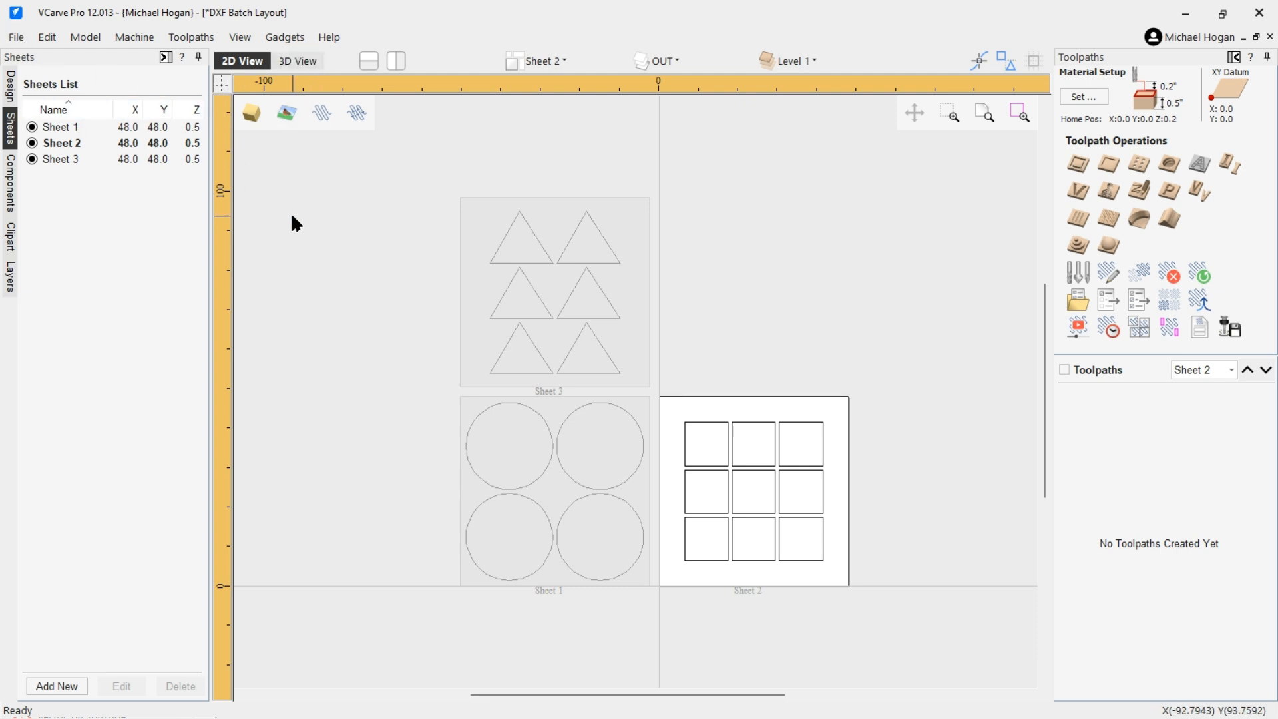
click(285, 37)
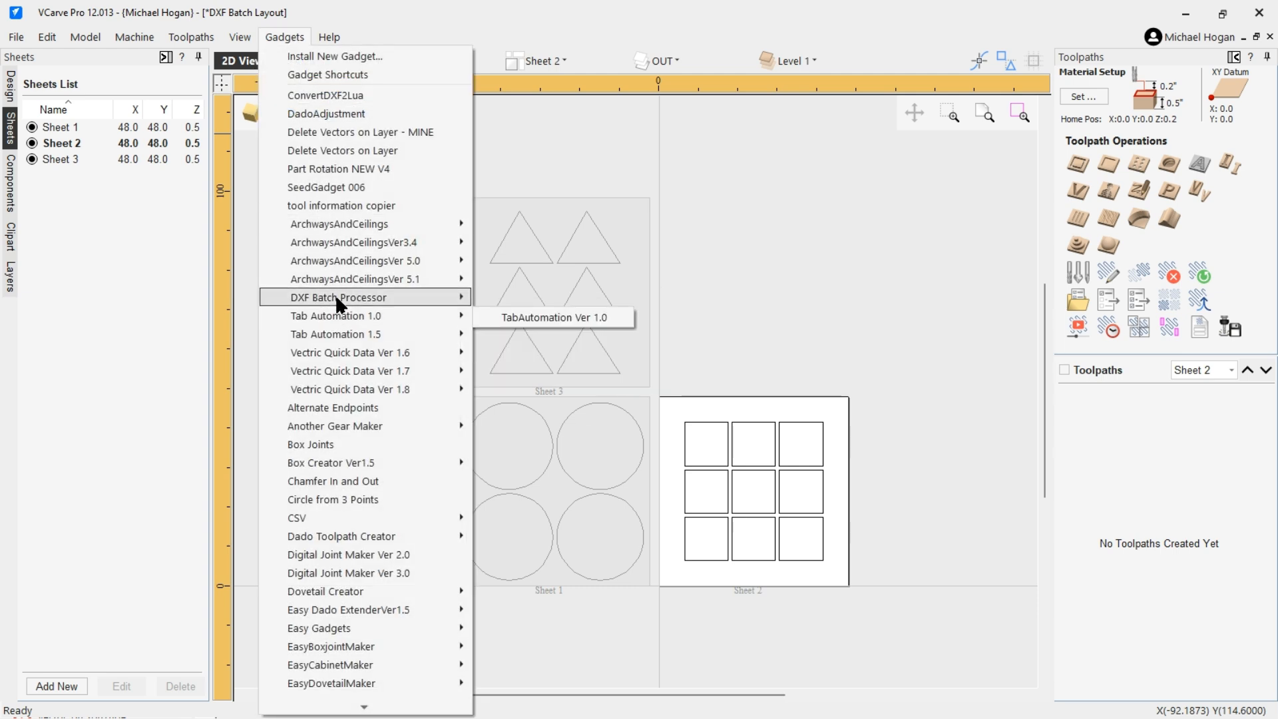
mouse_move(336, 298)
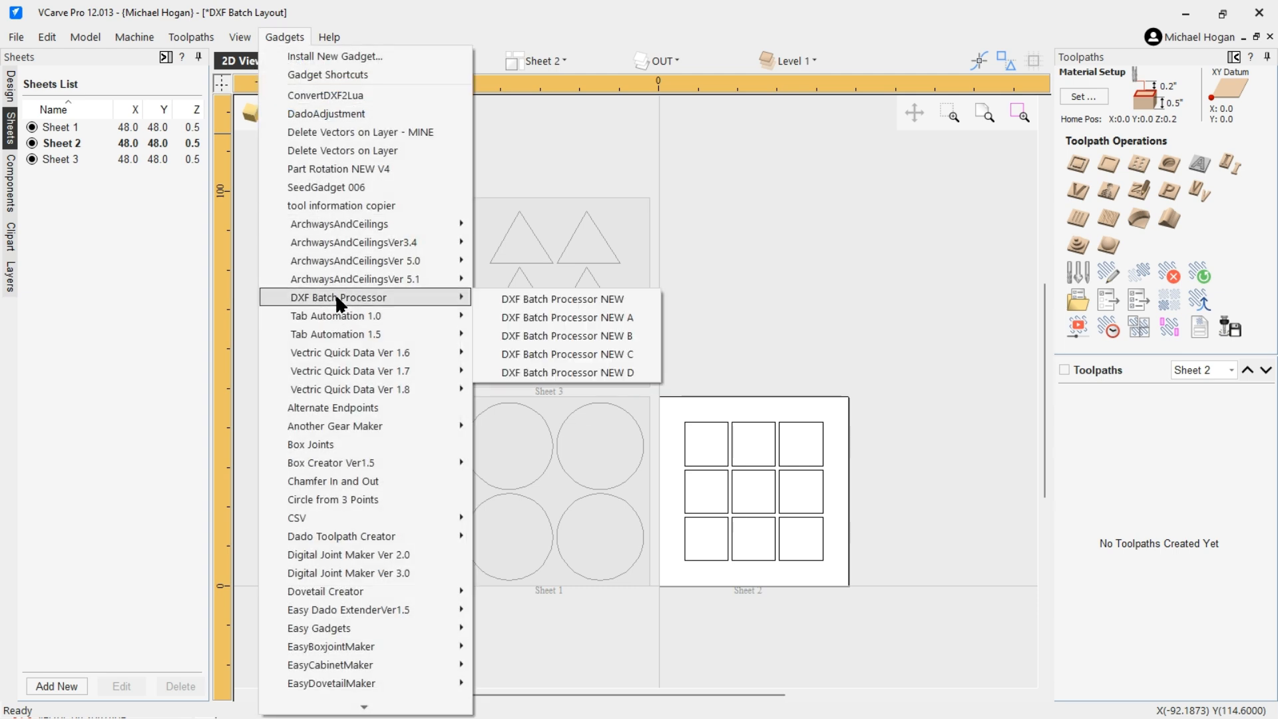
click(564, 370)
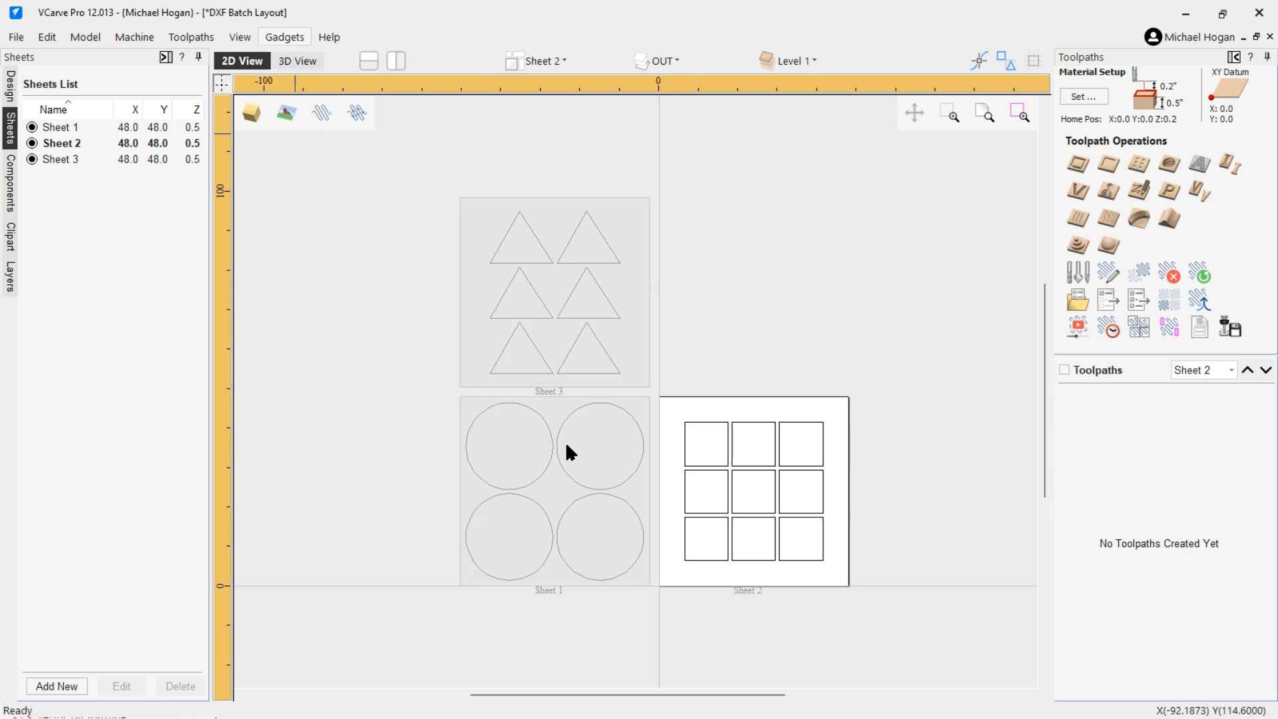